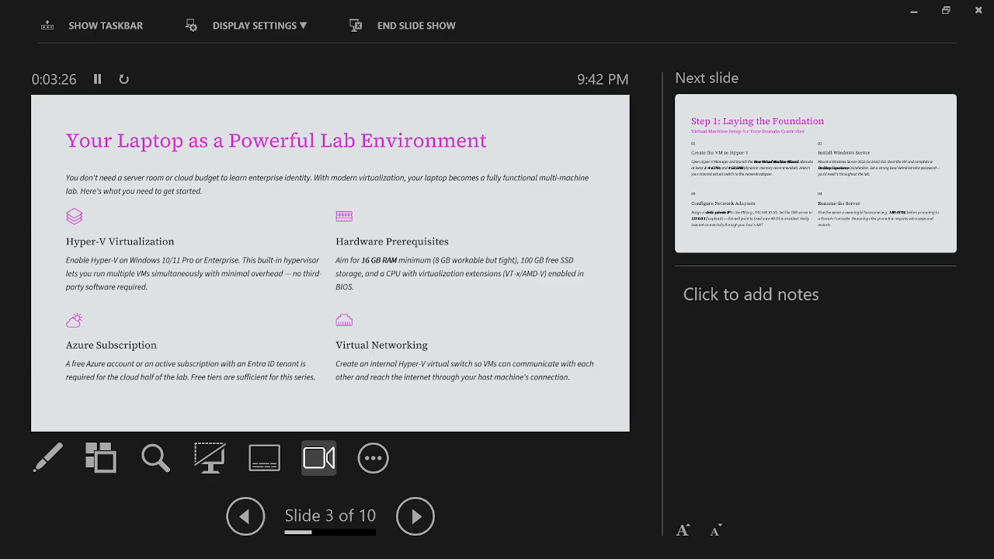
Advance the slide show to slide 4, 'Step 1: Laying the Foundation'
key(Right)
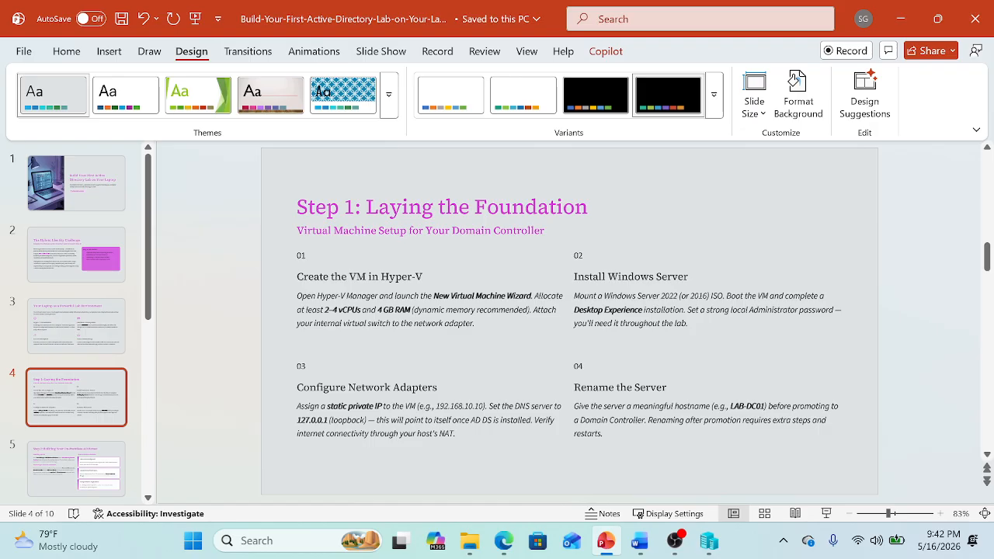
key(super+r)
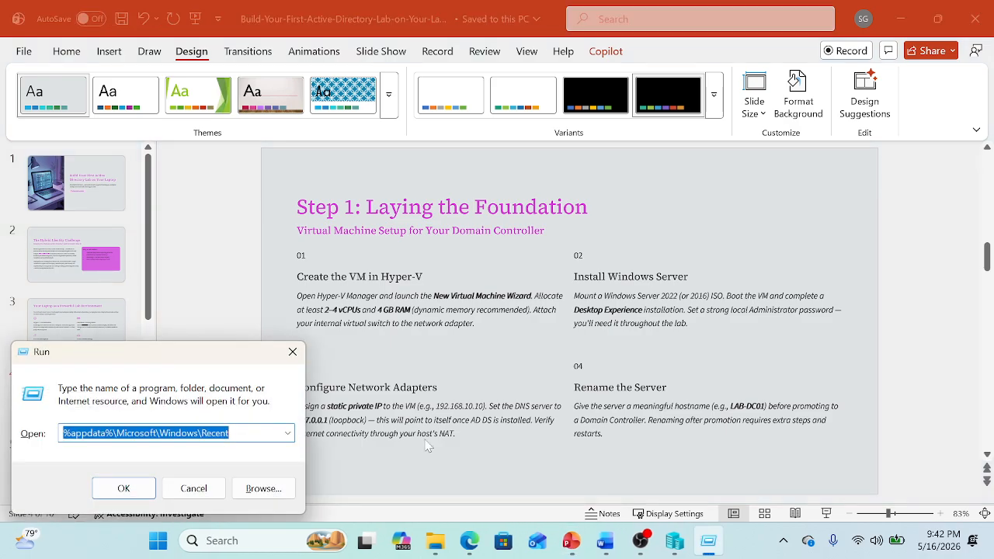
key(Escape)
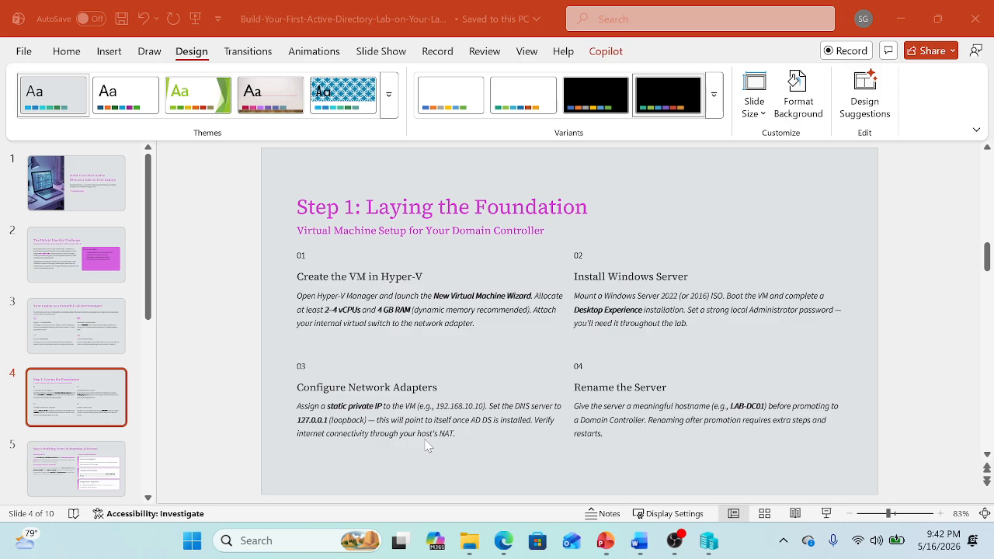
key(super)
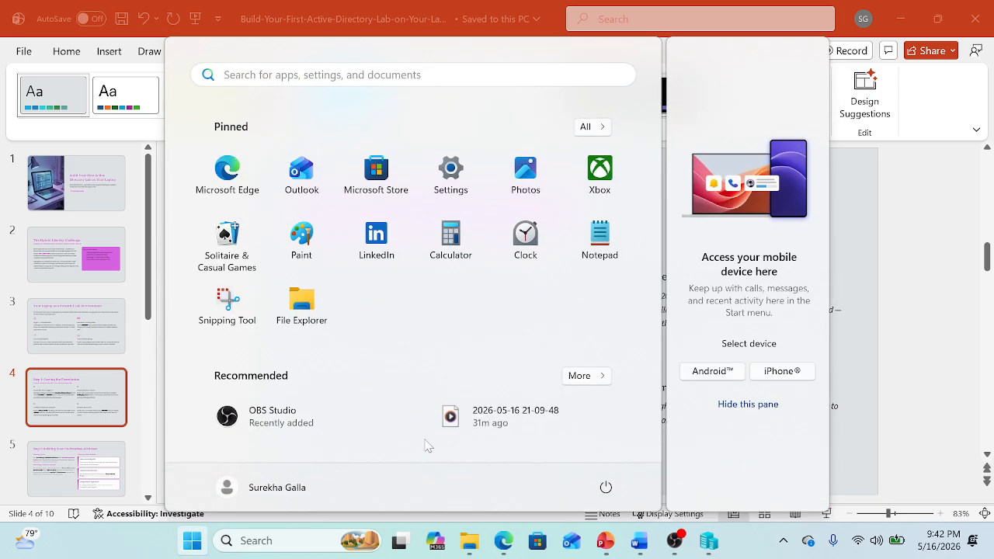
text(contr)
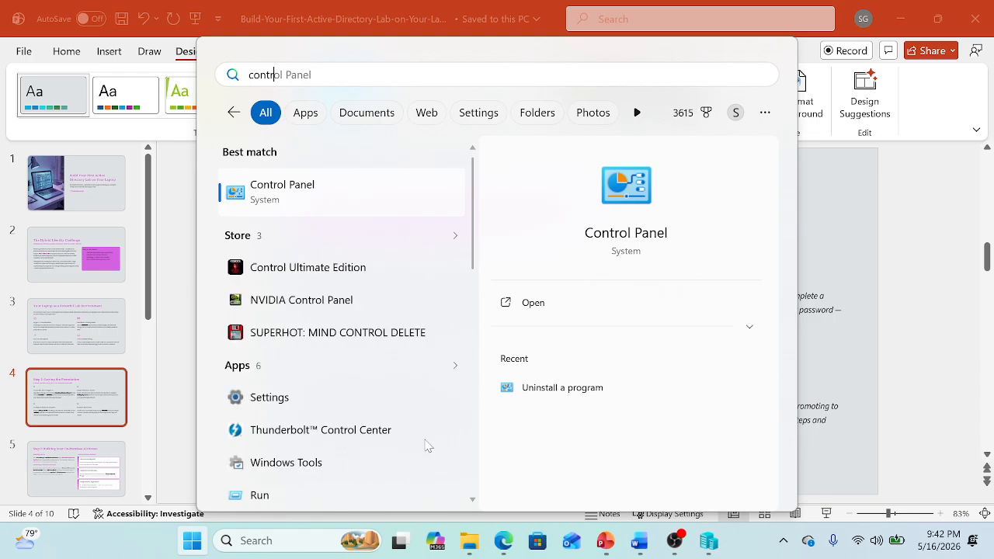
text(ol)
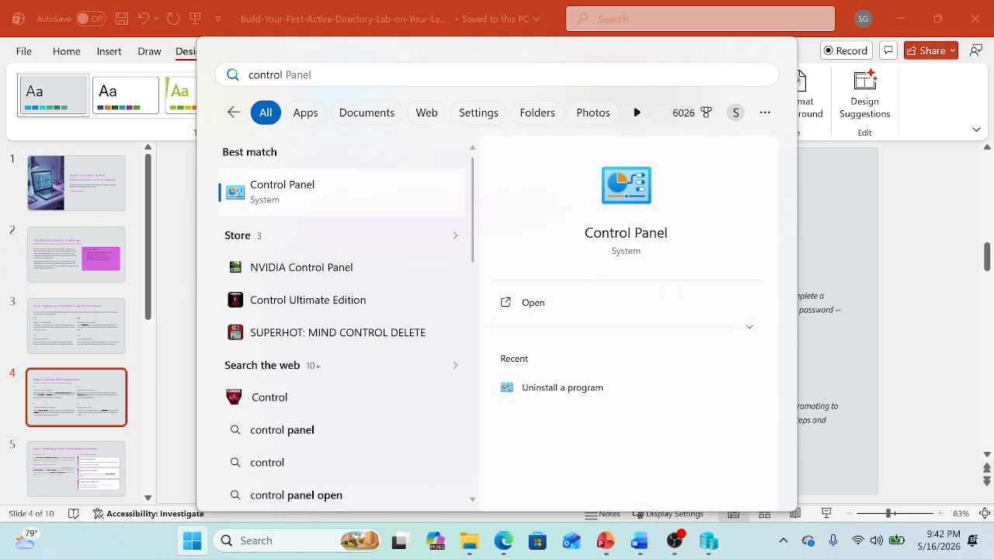
click(303, 207)
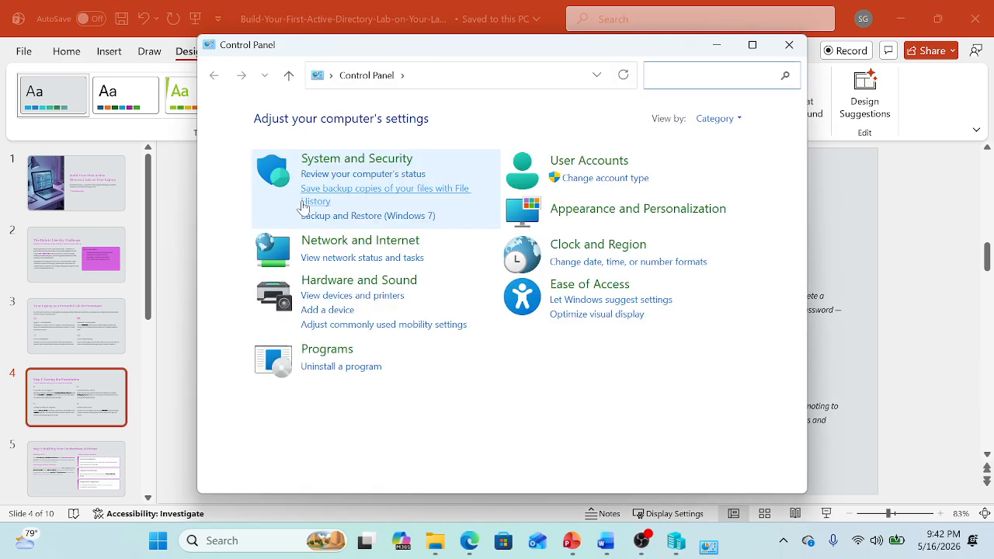
click(336, 357)
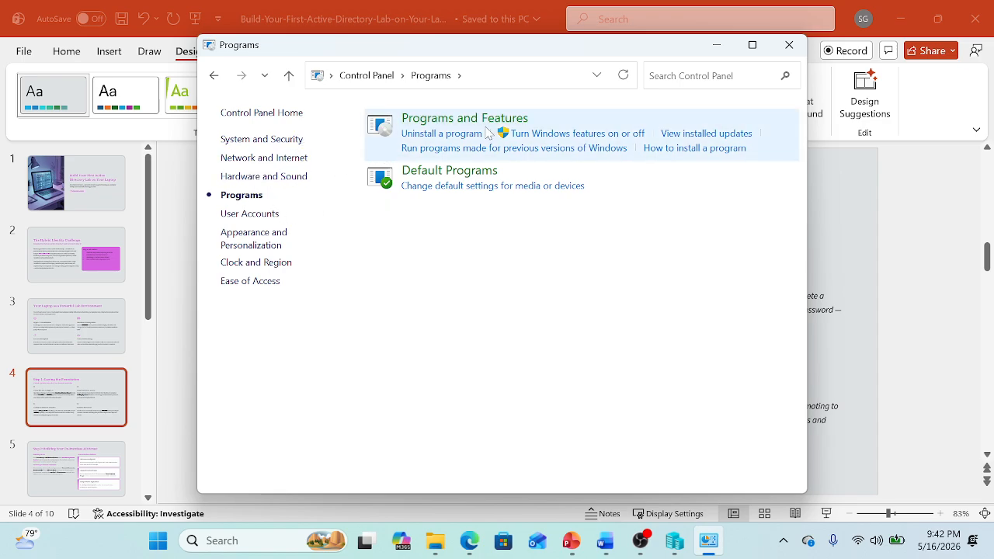
click(573, 135)
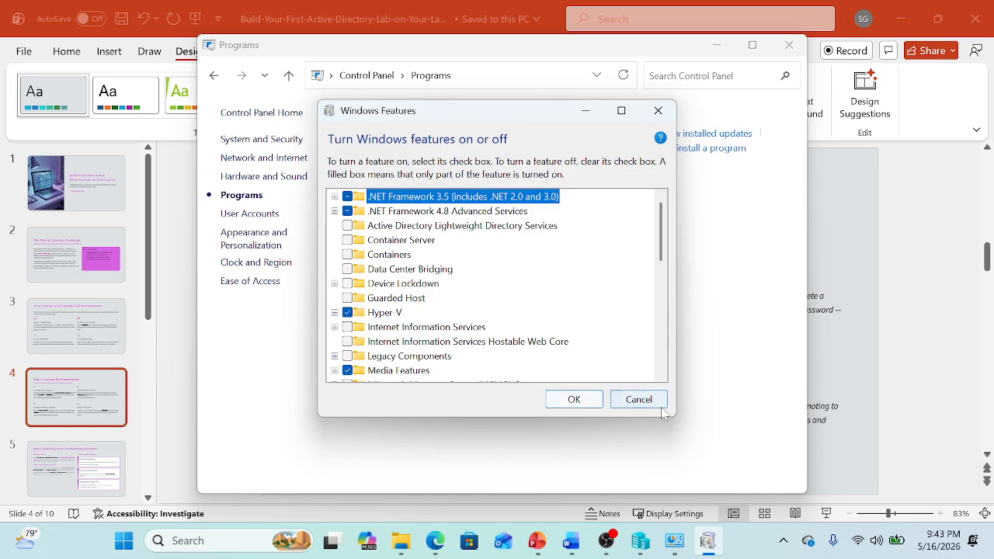
click(635, 404)
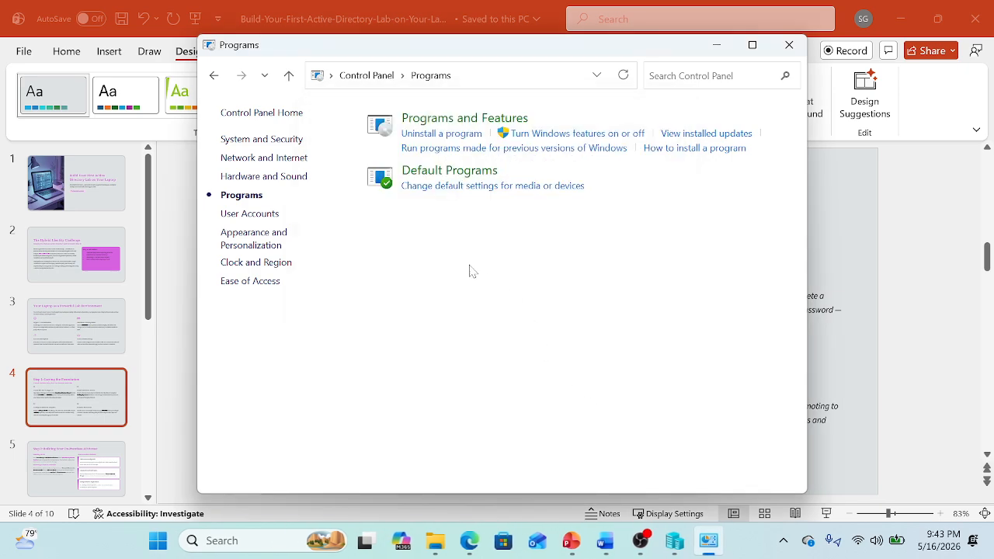
click(789, 45)
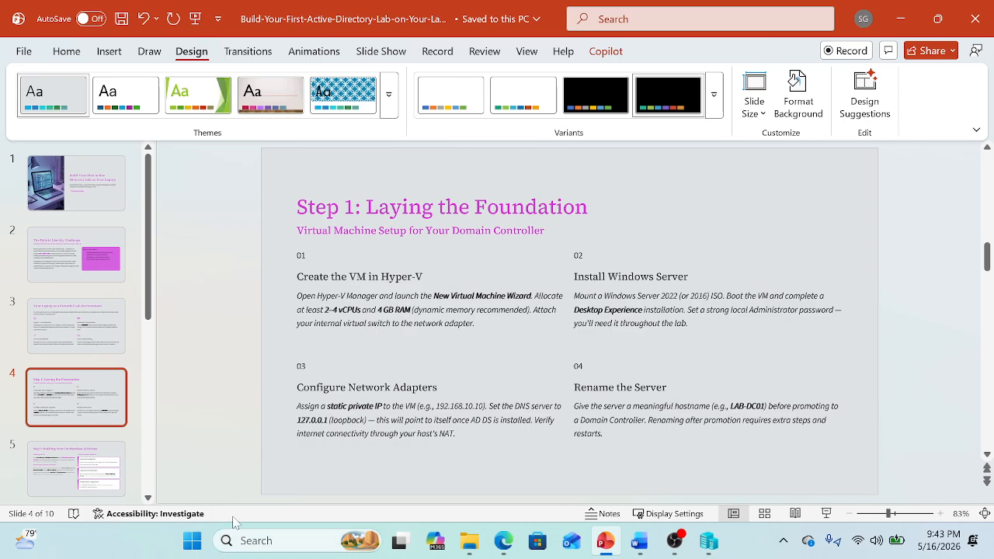
click(256, 540)
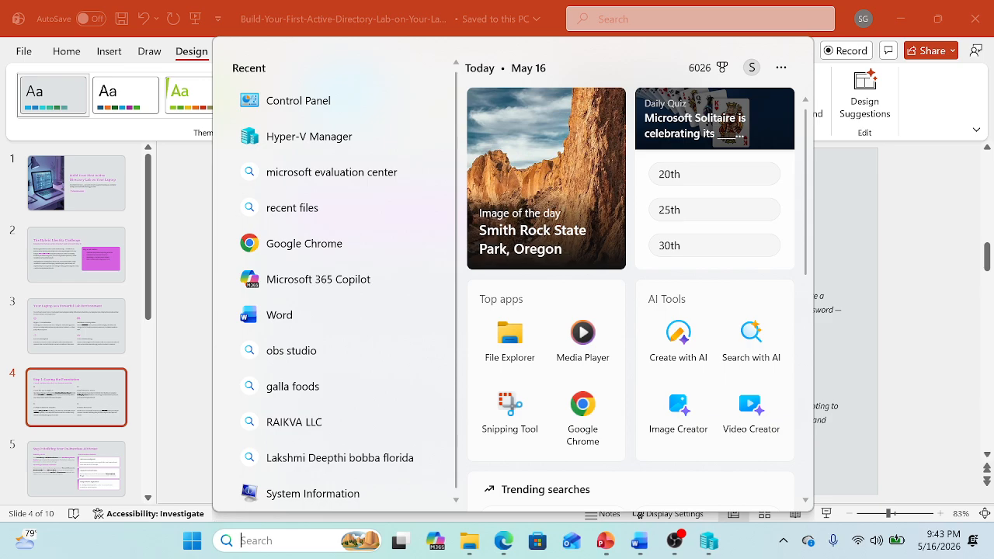
Launch Hyper-V Manager from a Start search for 'hype' and maximize its window
text(hyper-V Manager)
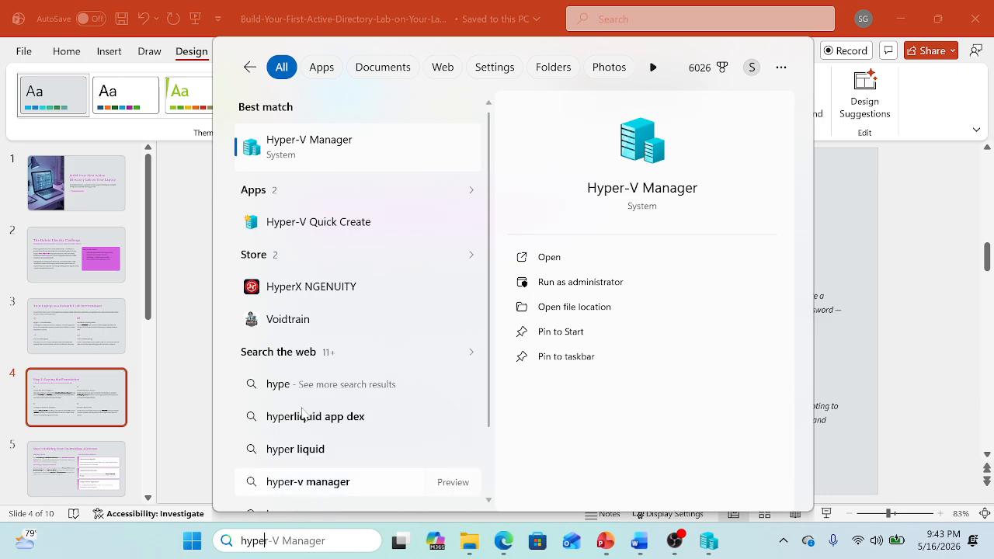
click(334, 147)
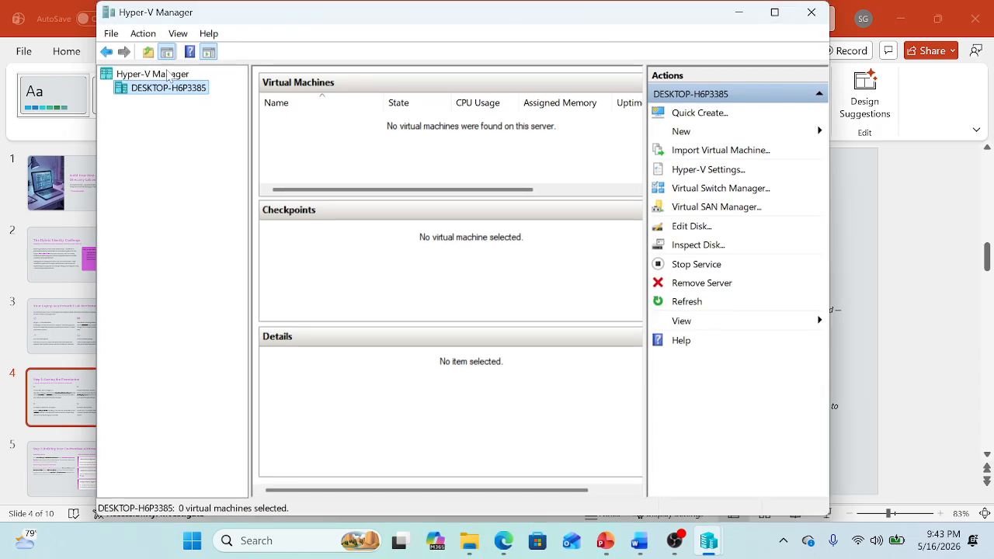
click(774, 13)
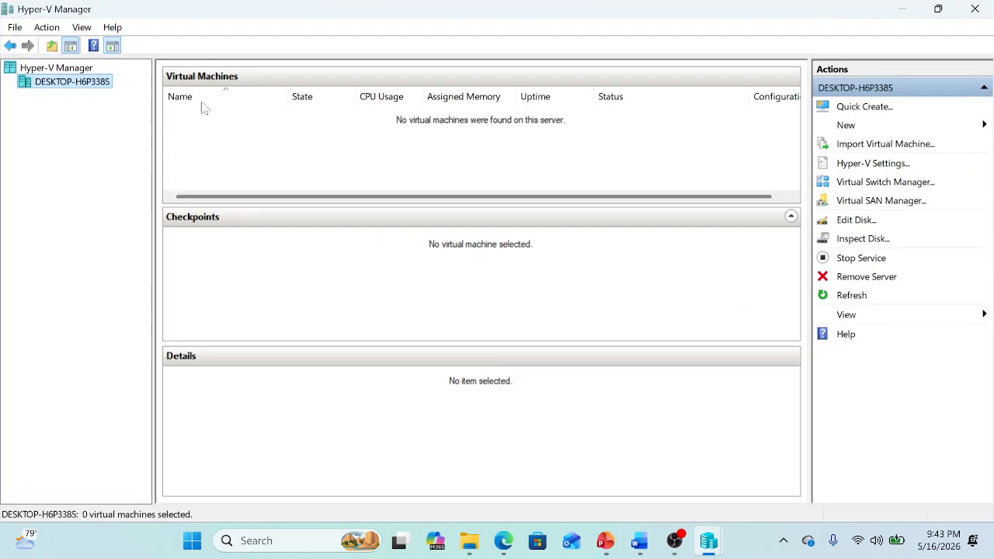
Show the local host's New actions menu, then dismiss it without choosing anything
right_click(55, 88)
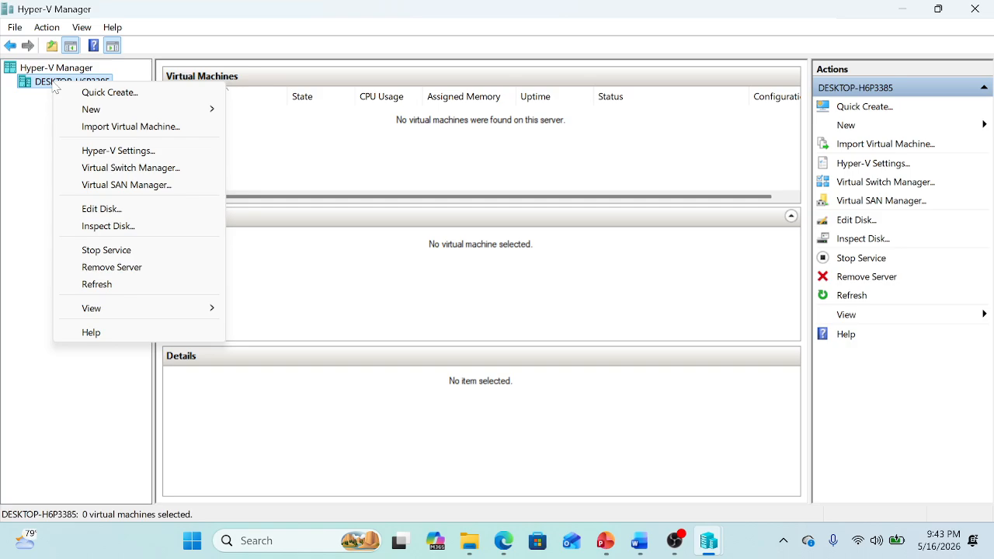
mouse_move(87, 115)
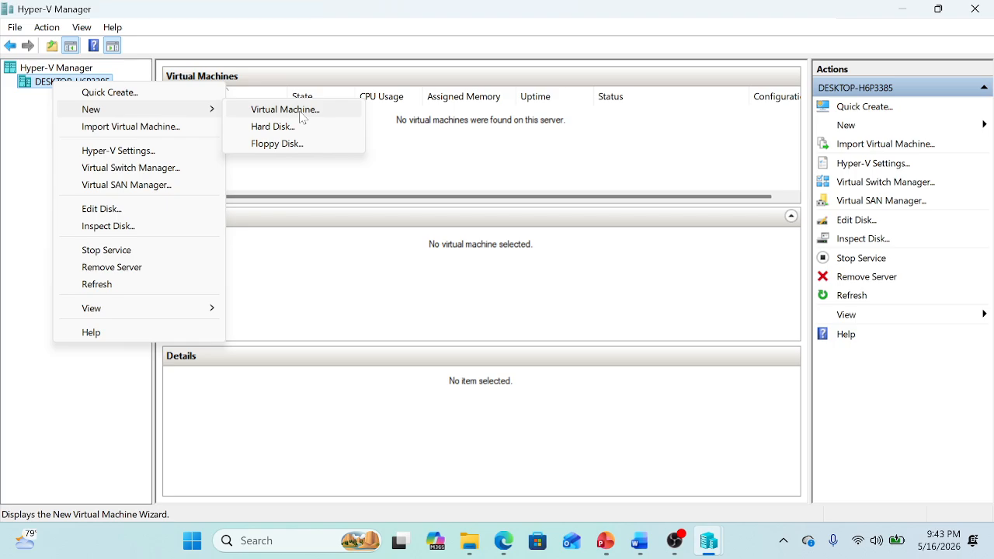
click(376, 280)
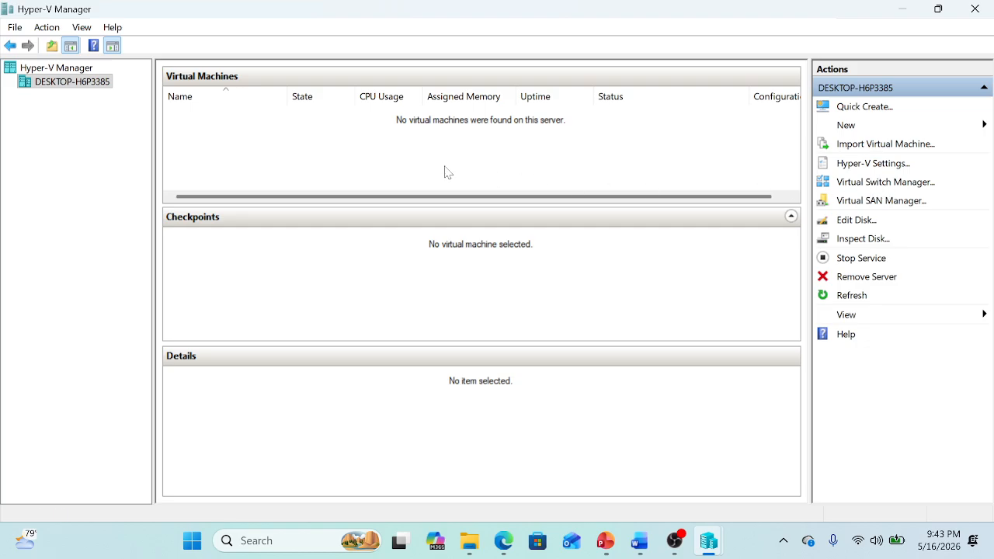
Start a new external switch in Virtual Switch Manager, then cancel without saving it
click(883, 187)
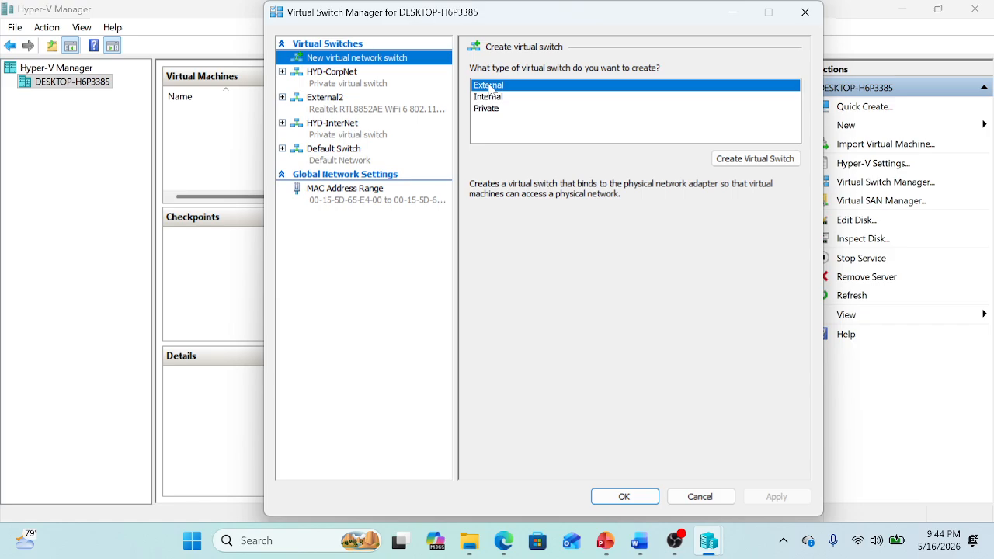
click(757, 159)
drag(541, 86, 471, 86)
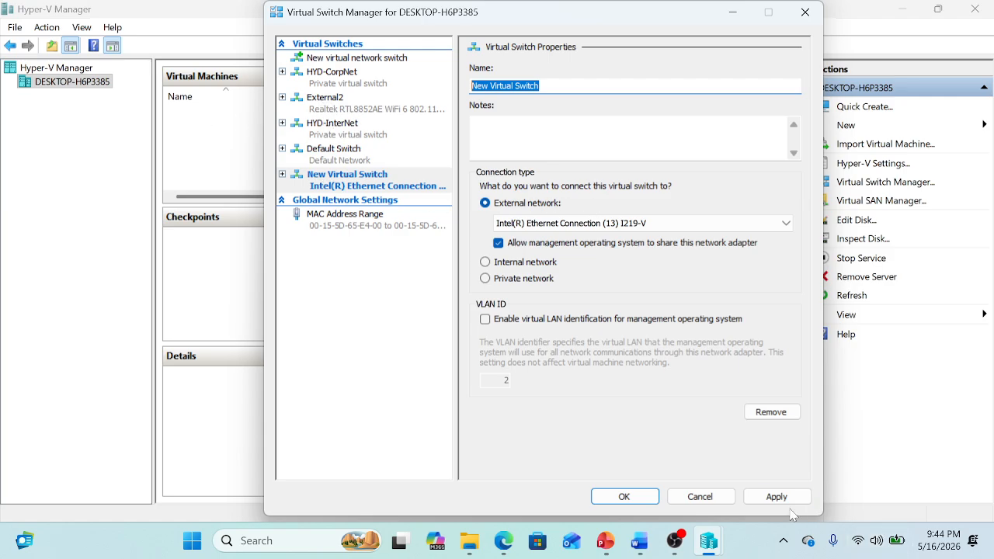
click(699, 498)
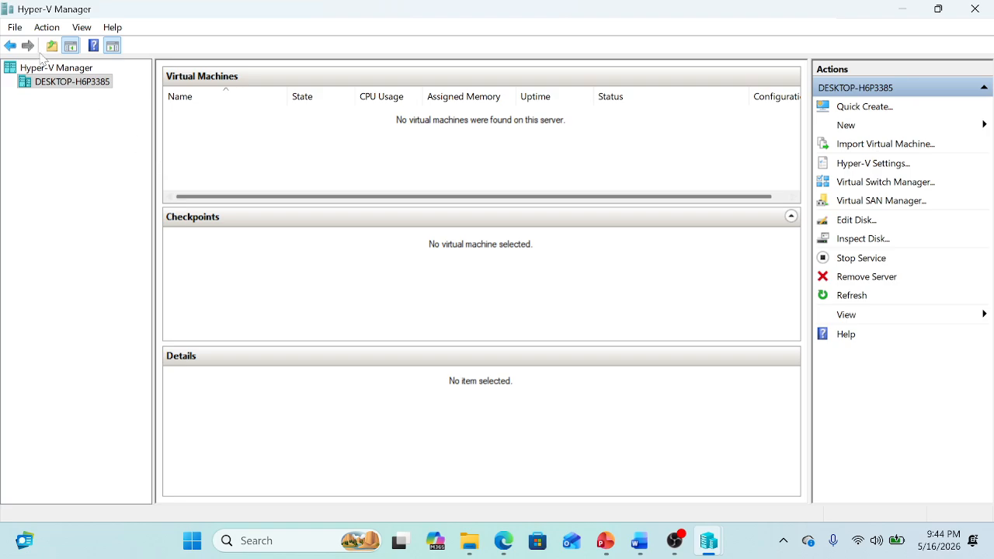
Show and dismiss the host's actions menu, then switch to the Edge window
right_click(74, 84)
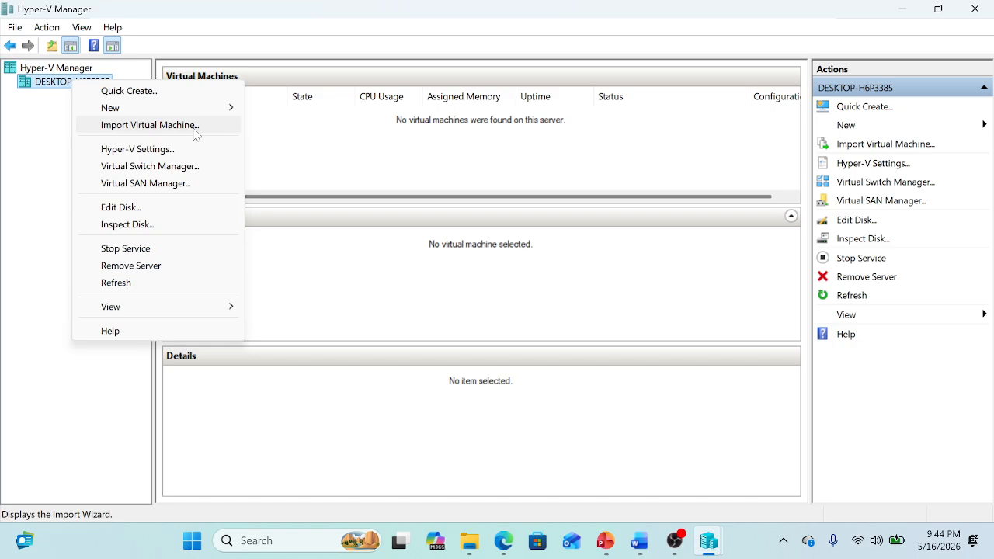
click(326, 278)
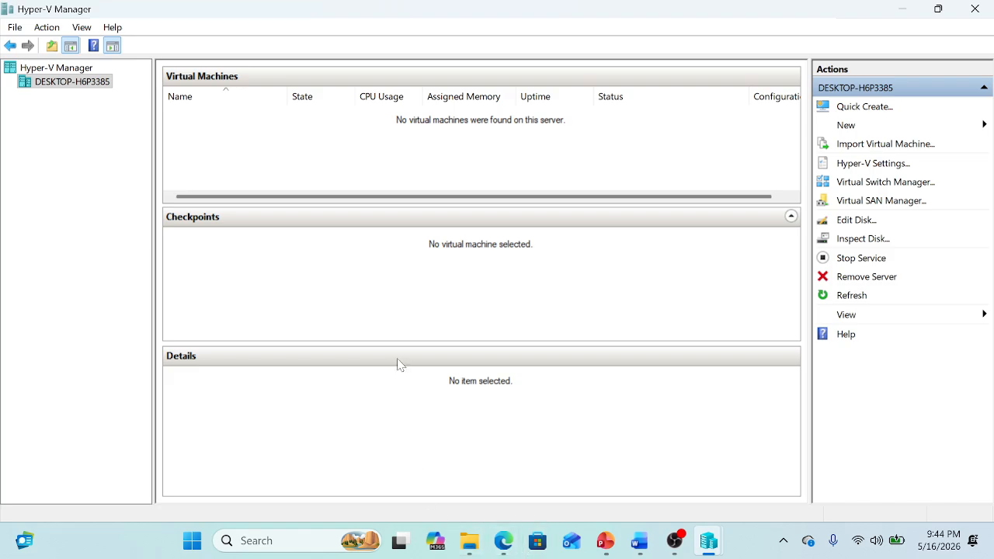
click(503, 548)
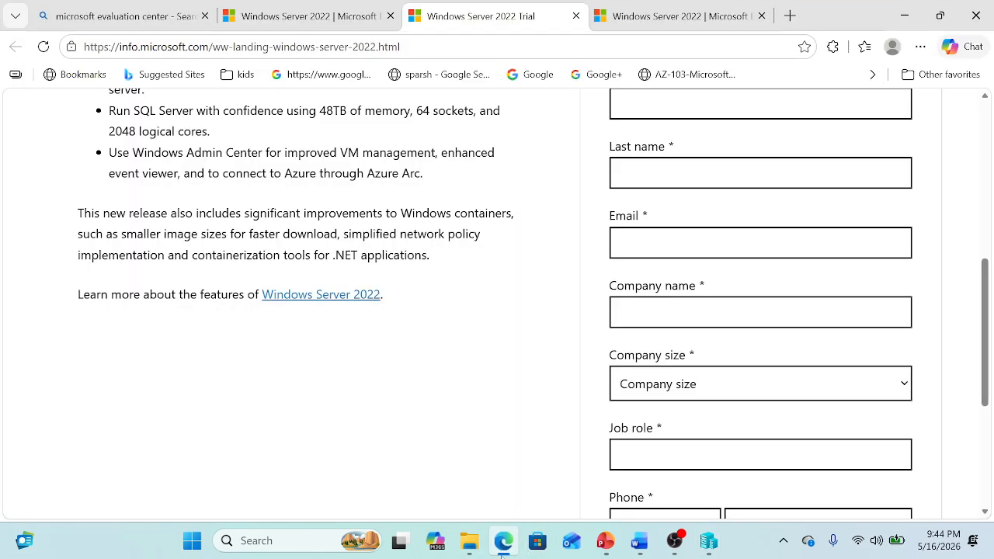
Open the Microsoft Evaluation Center site from the search results and close the extra tabs
click(198, 15)
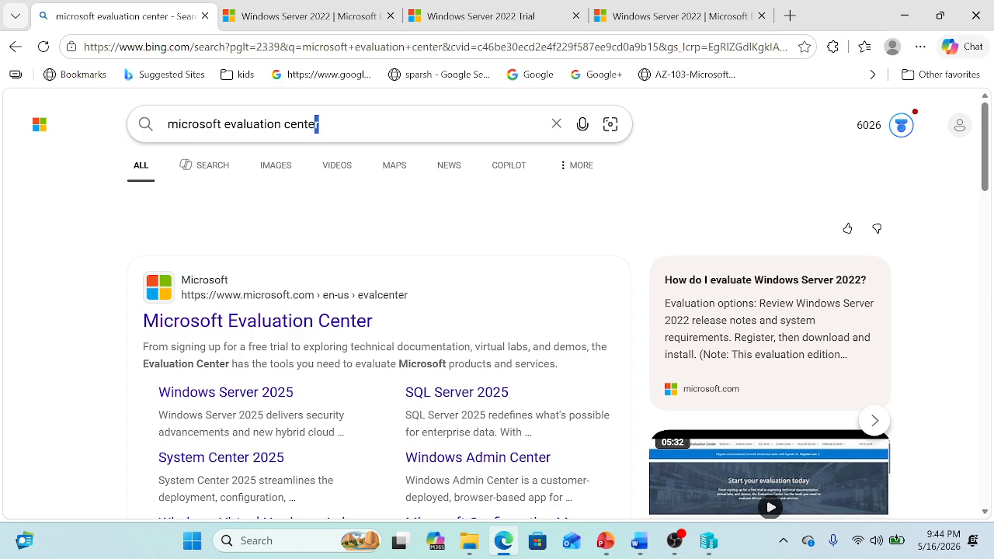
click(318, 124)
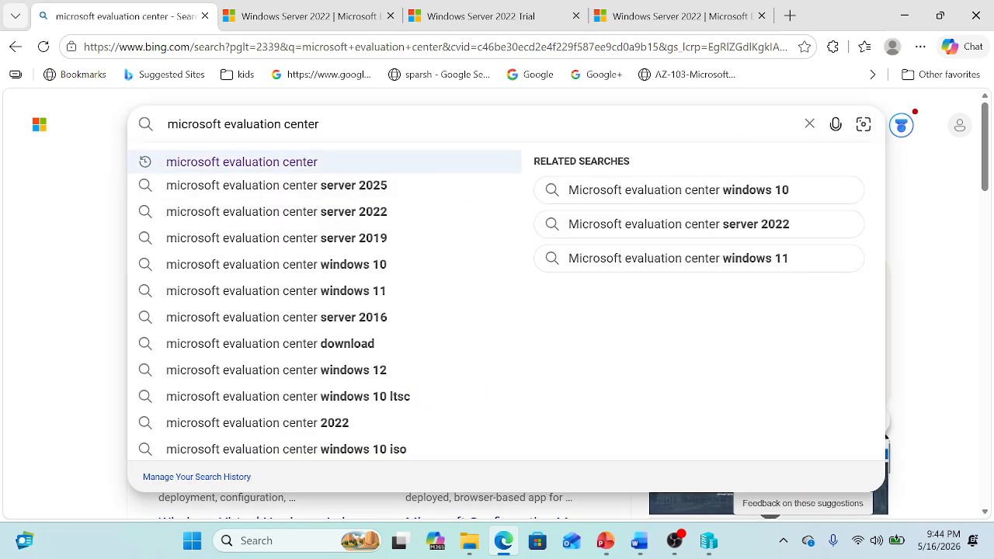
drag(319, 124, 159, 126)
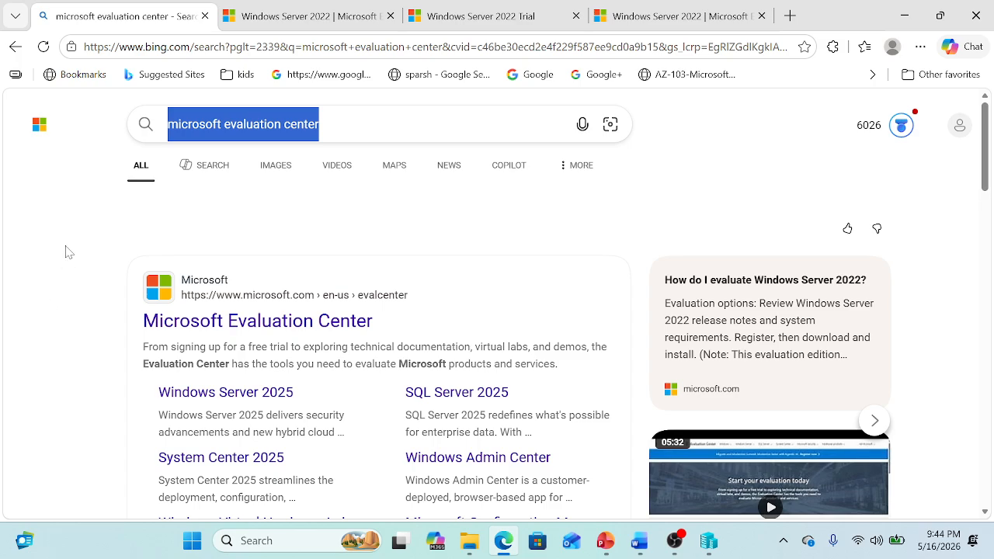
click(66, 252)
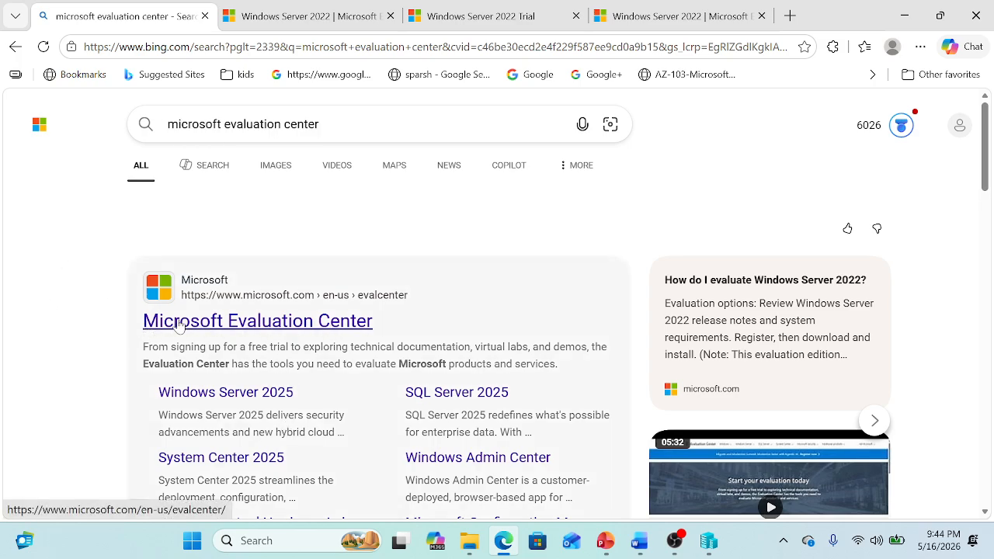
click(262, 321)
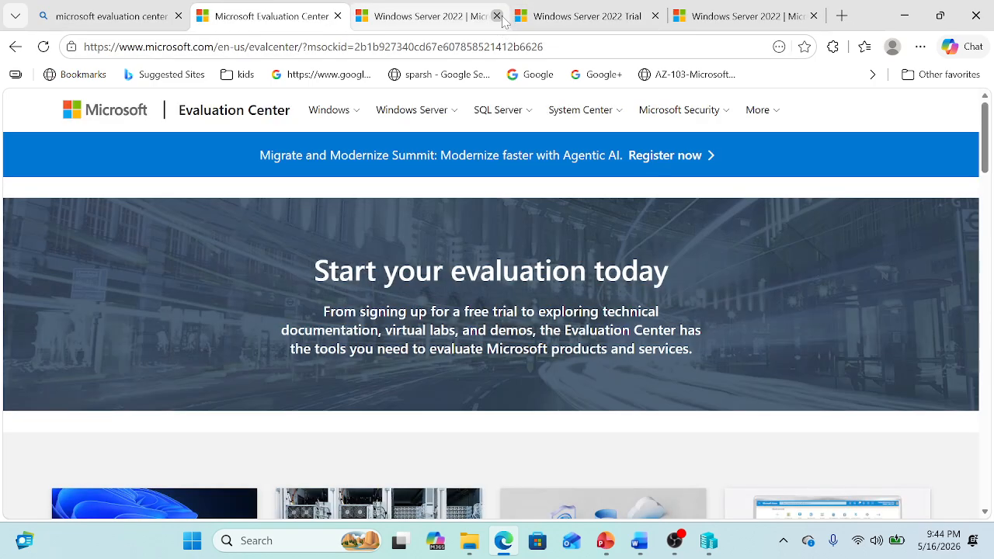
click(496, 15)
click(497, 15)
click(496, 15)
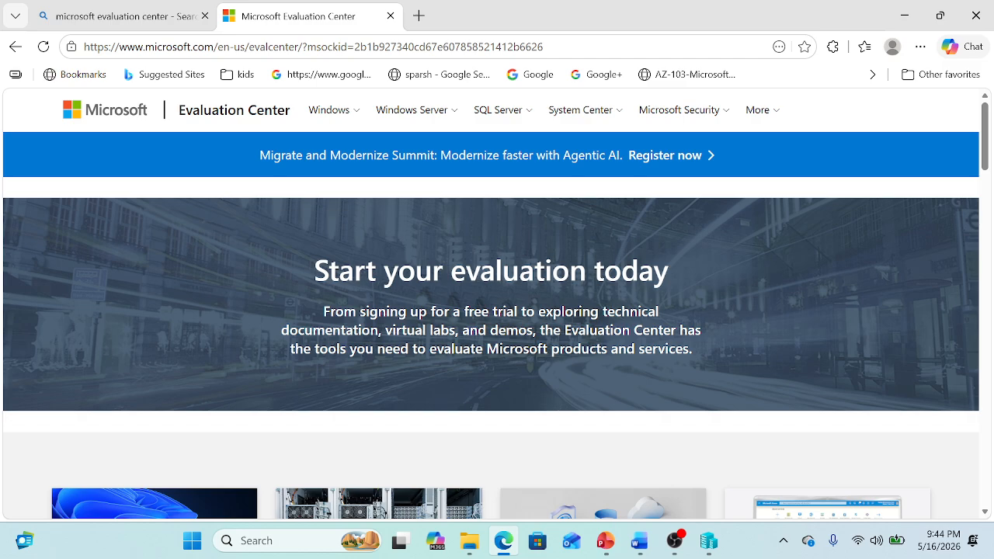
Browse the Windows Server evaluation products menu and page, then return to the top
click(457, 114)
mouse_move(480, 198)
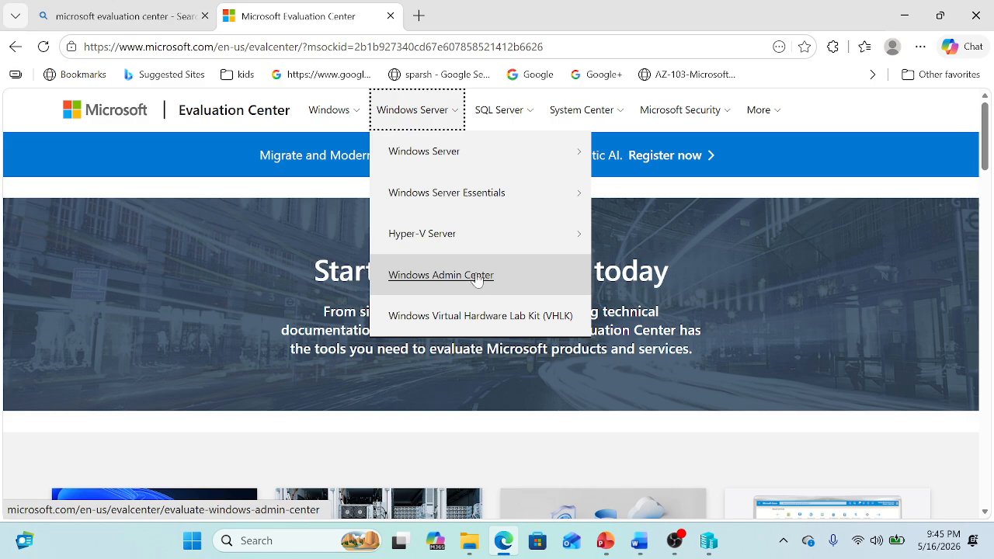
mouse_move(548, 251)
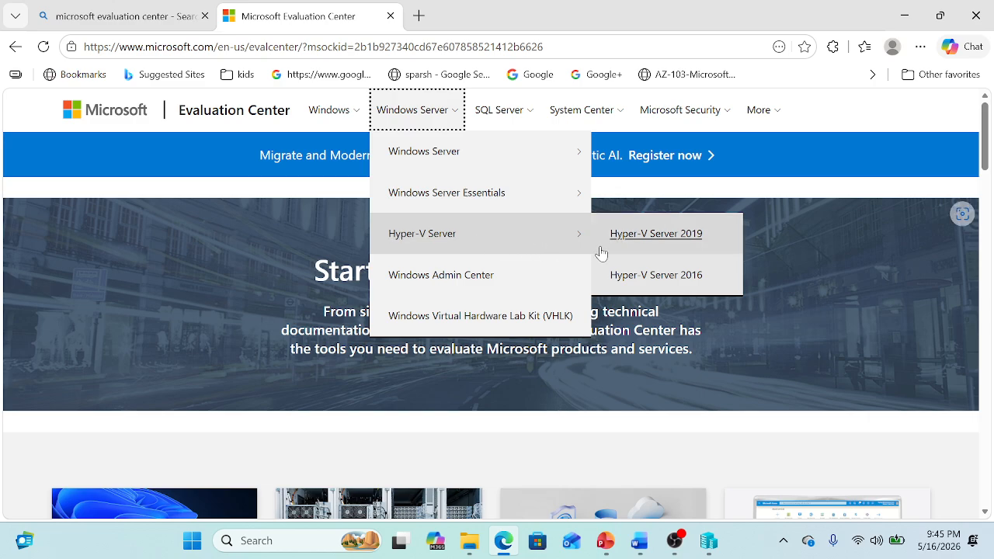
mouse_move(507, 188)
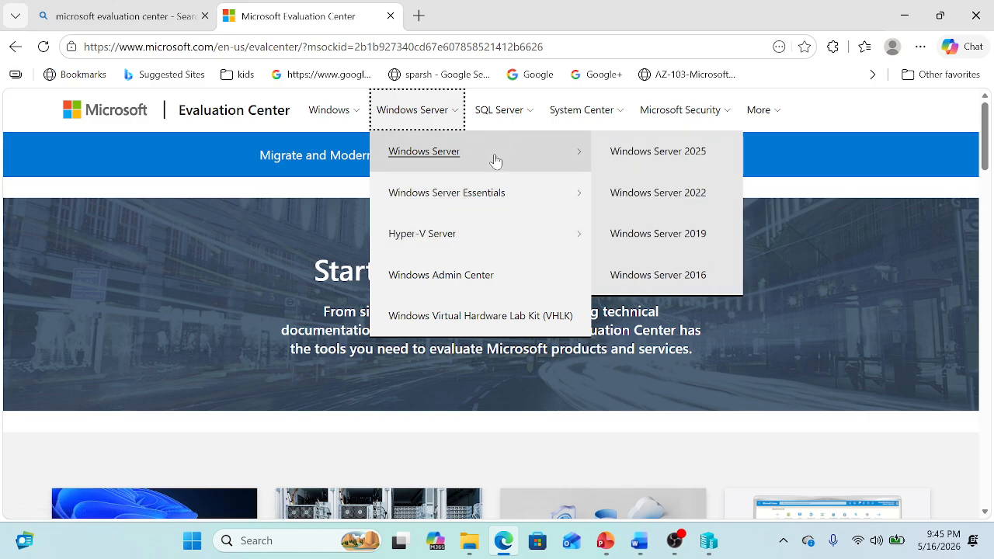
scroll(625, 408, down, 5)
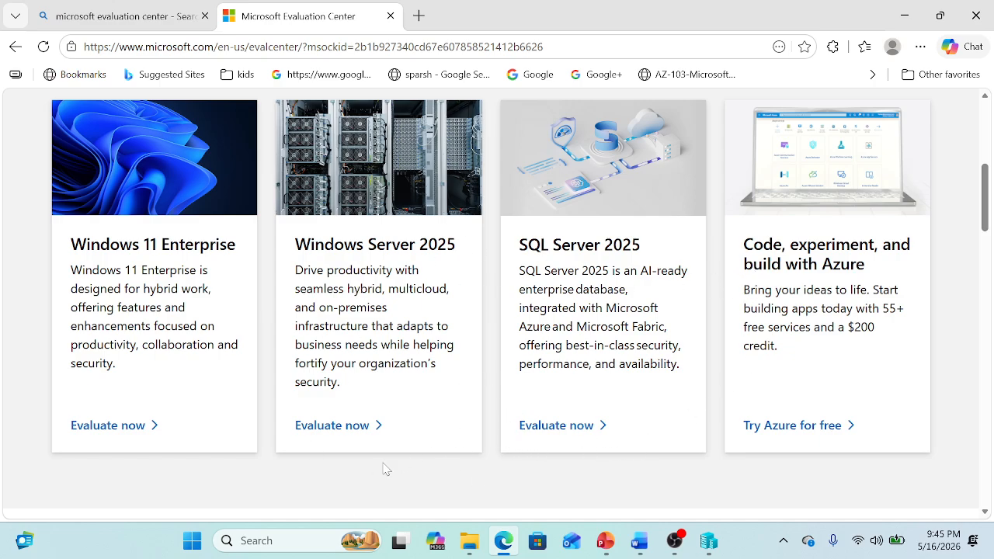
scroll(673, 407, up, 5)
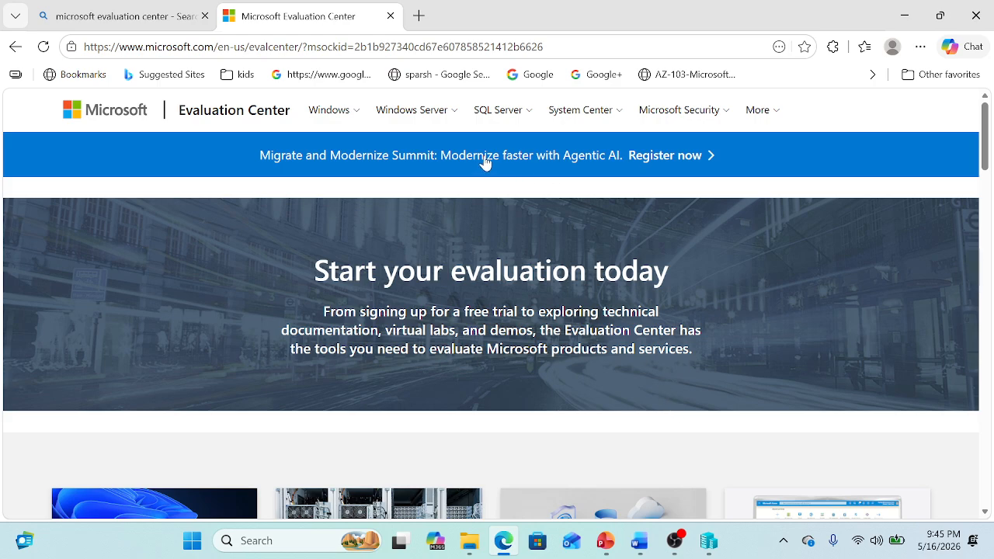
Open Windows Server 2022 from the Windows Server menu and scroll to 'Get started for free'
click(454, 113)
mouse_move(450, 165)
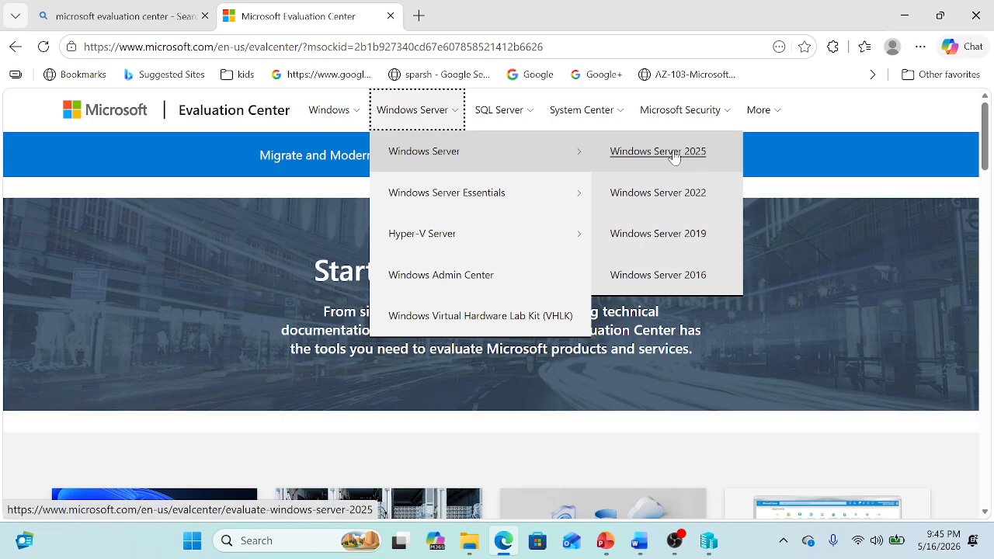
click(673, 198)
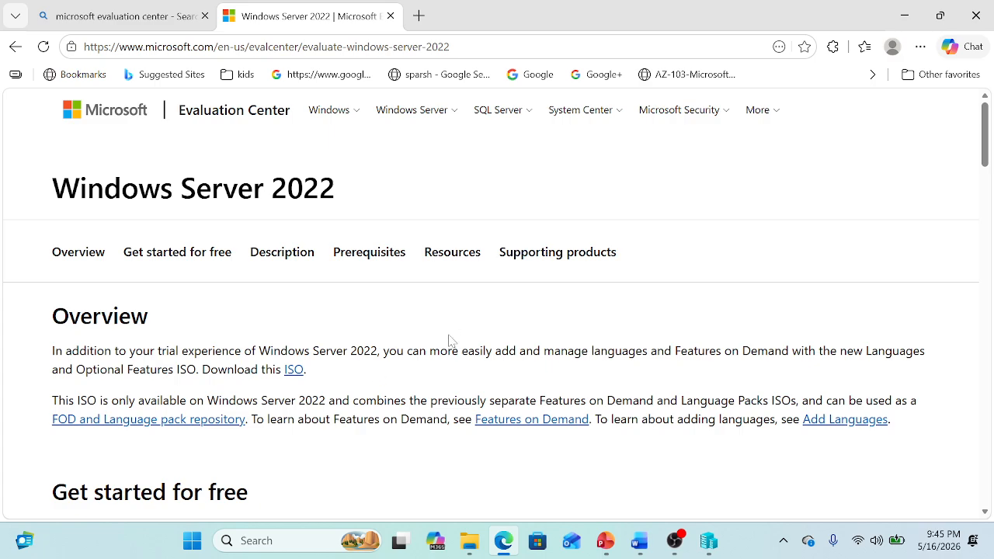
scroll(449, 340, down, 3)
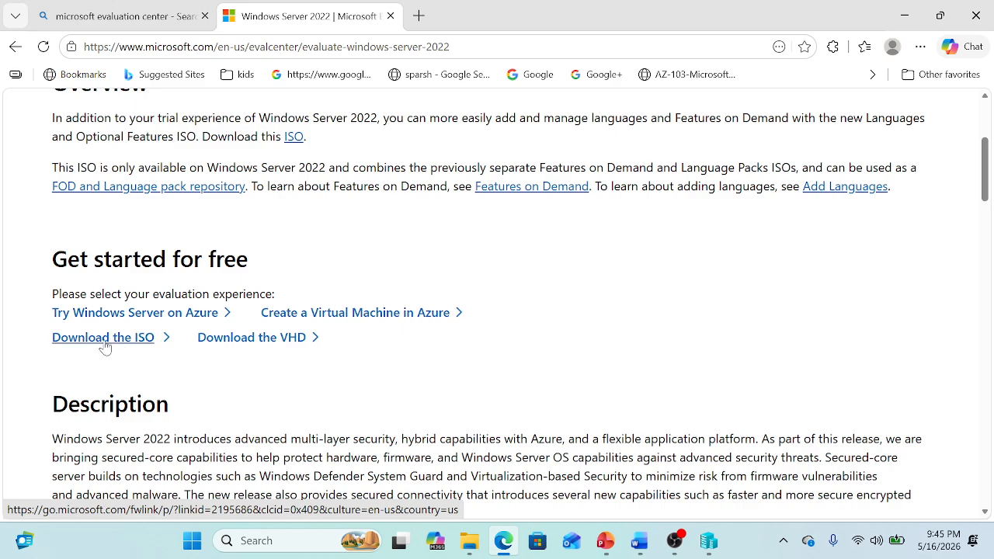
Open the Windows Server 2022 VHD download registration form and review it
click(244, 346)
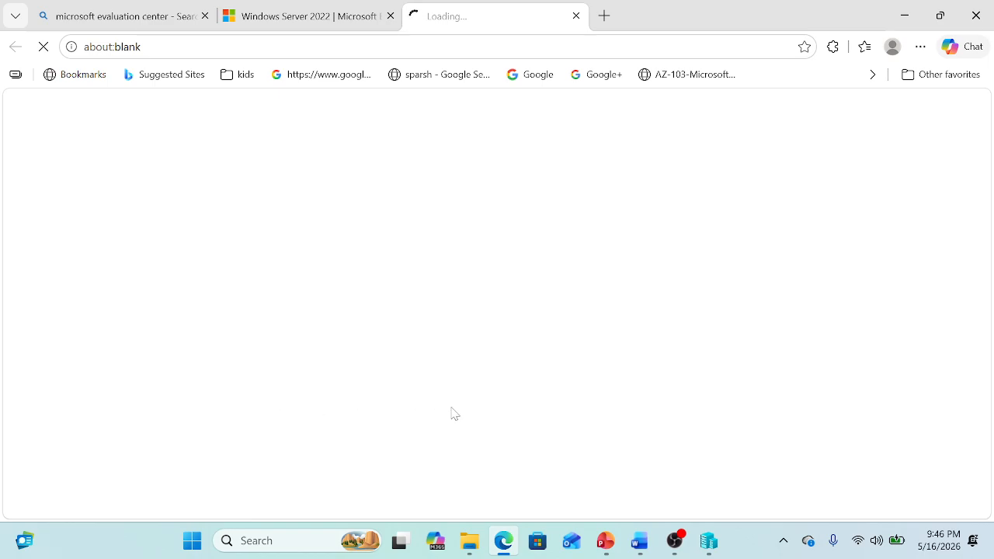
scroll(688, 344, down, 5)
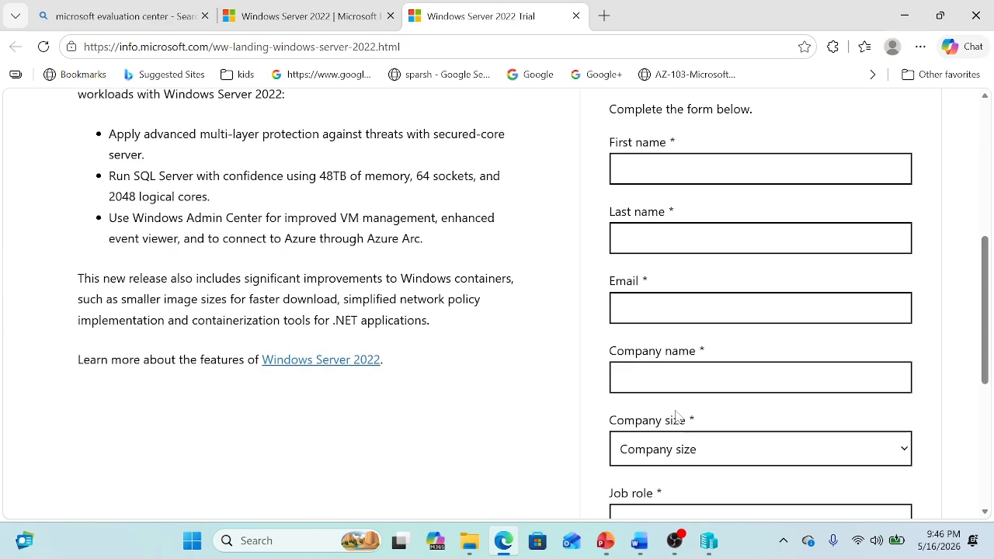
scroll(628, 492, up, 2)
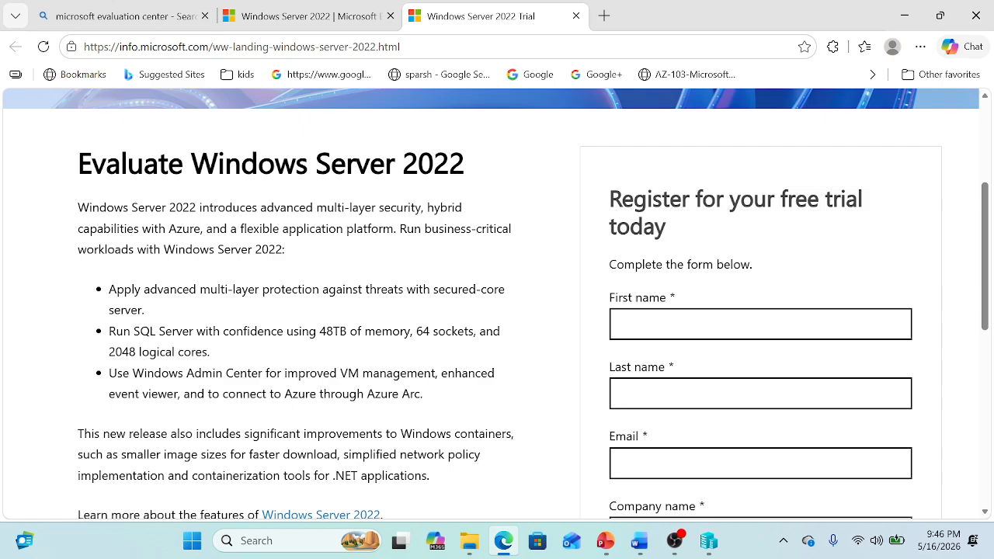
scroll(708, 480, down, 6)
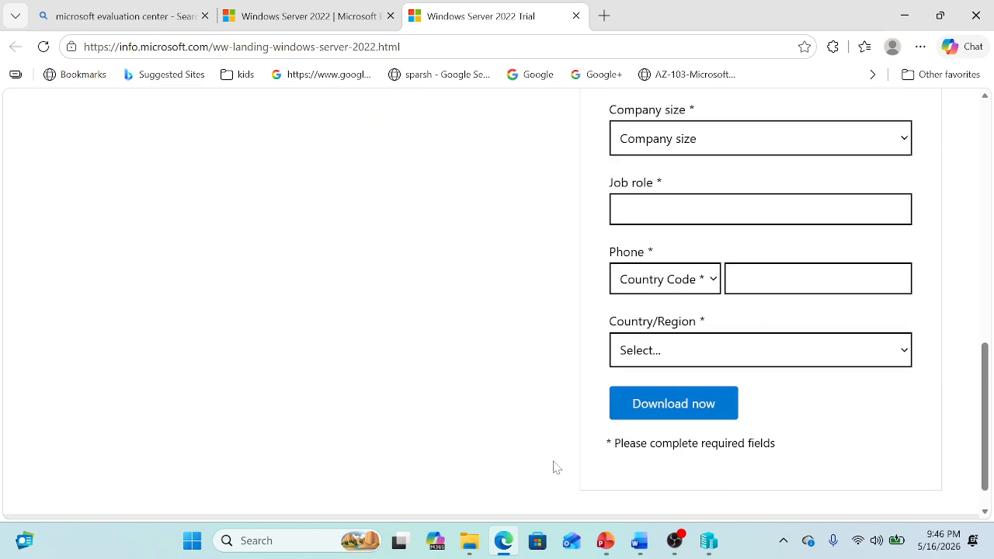
scroll(506, 366, up, 3)
scroll(792, 403, down, 2)
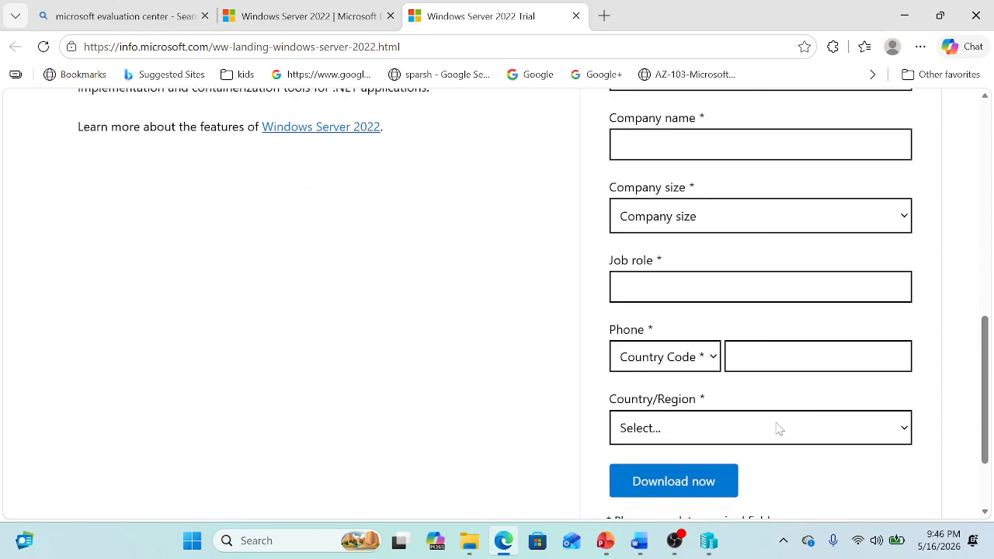
scroll(784, 432, down, 2)
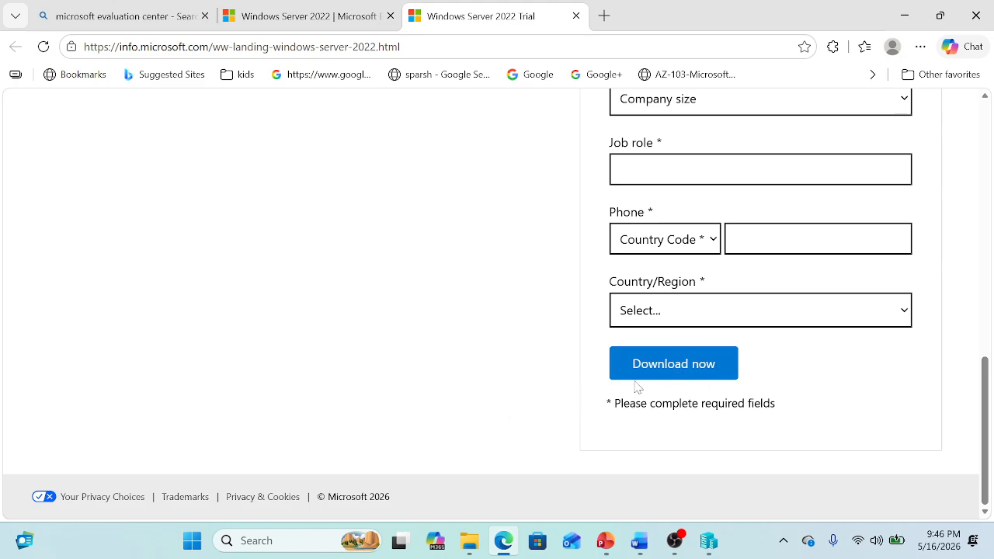
scroll(476, 406, up, 10)
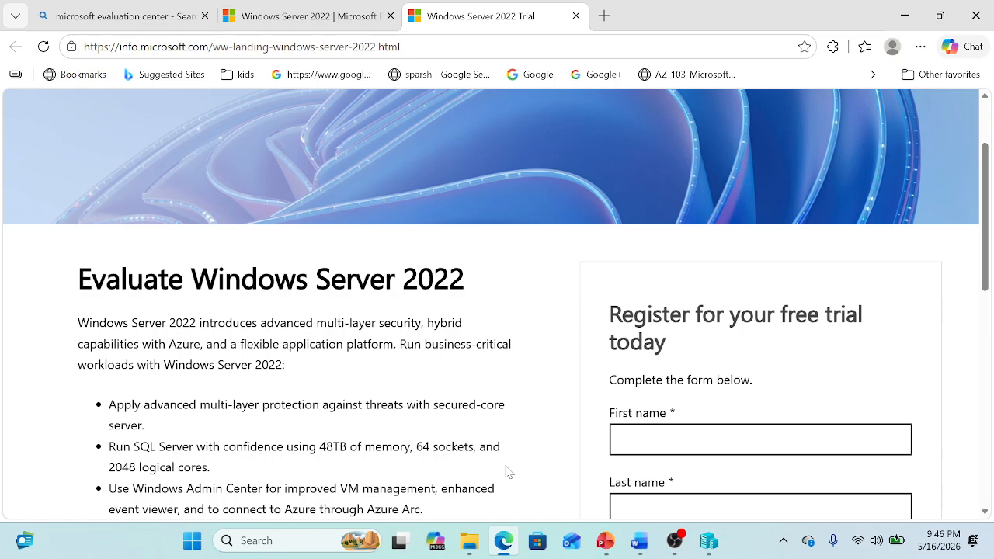
Bring the Hyper-V Manager window back to the front from the taskbar
mouse_move(469, 550)
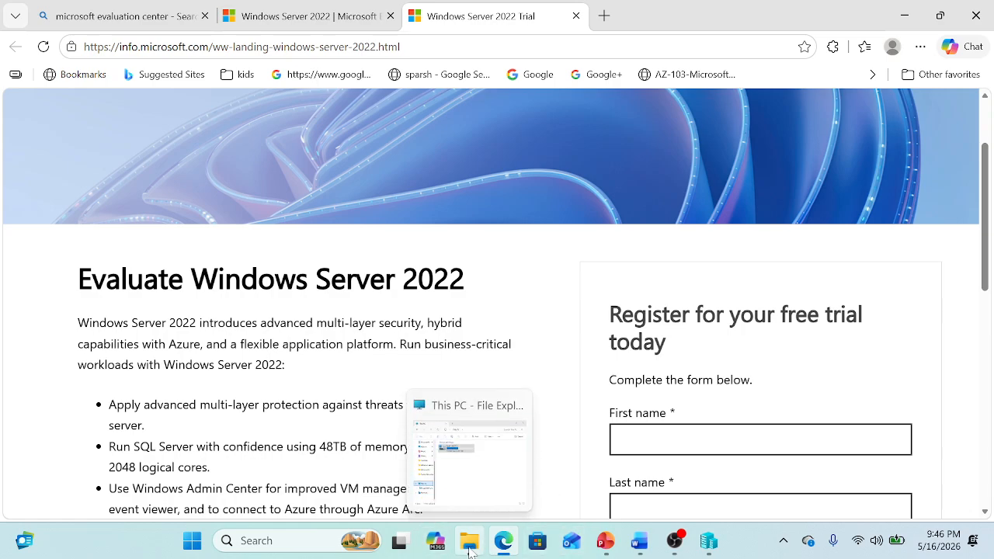
click(709, 544)
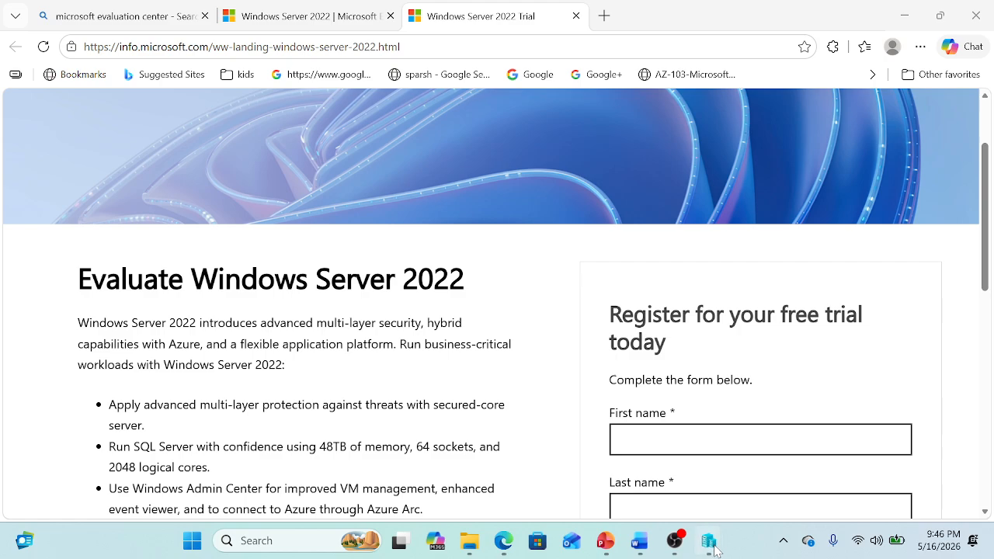
mouse_move(715, 549)
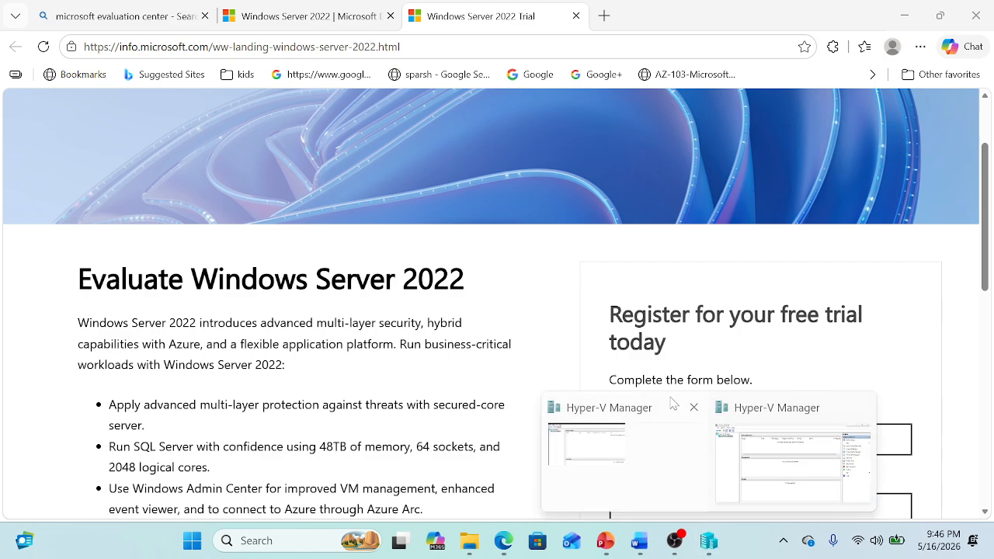
click(798, 431)
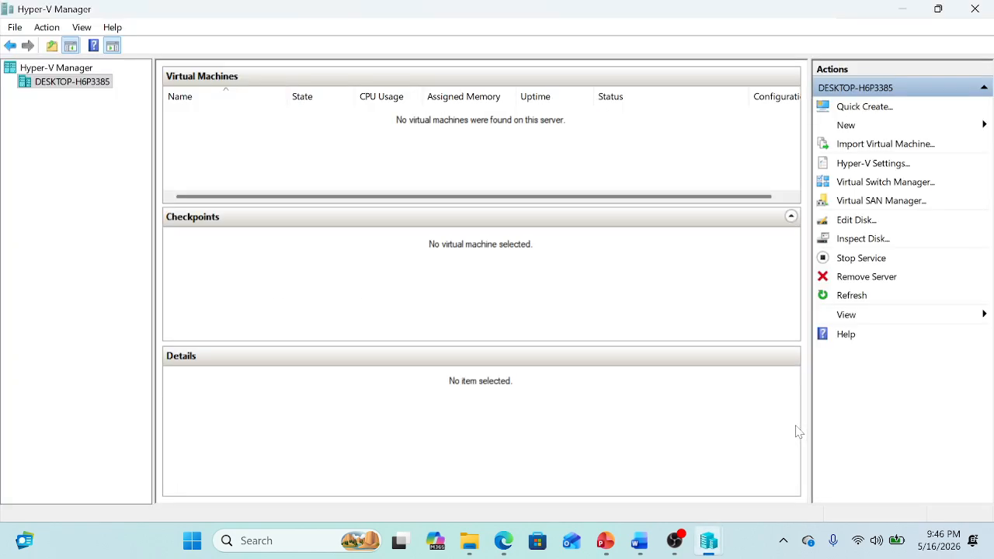
Start a new virtual machine on the local host and name it LAB-DC1
right_click(72, 85)
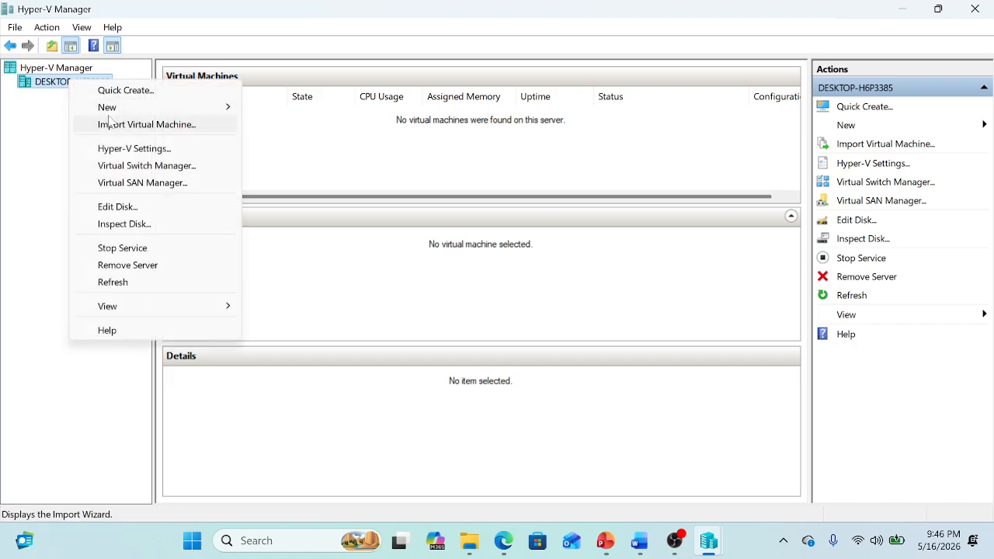
mouse_move(115, 113)
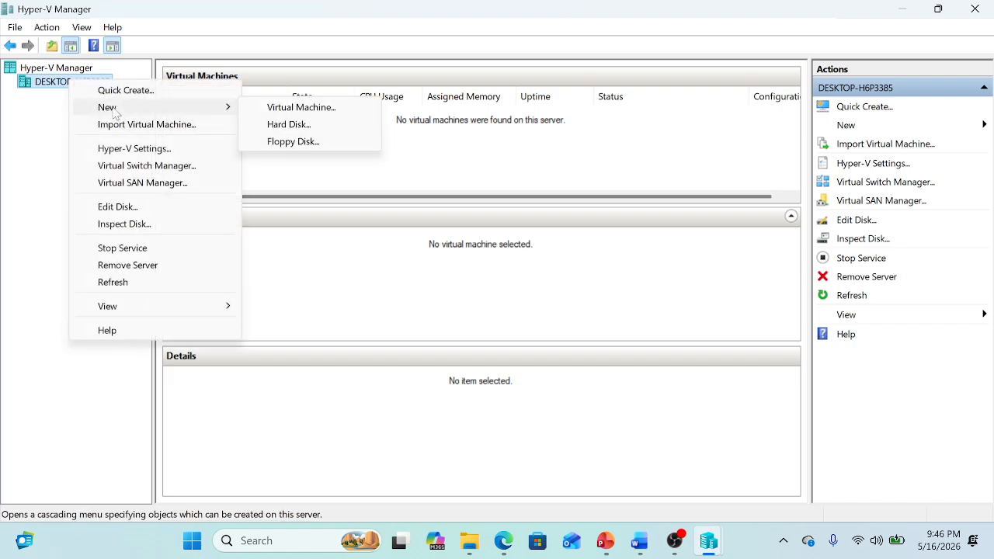
click(302, 114)
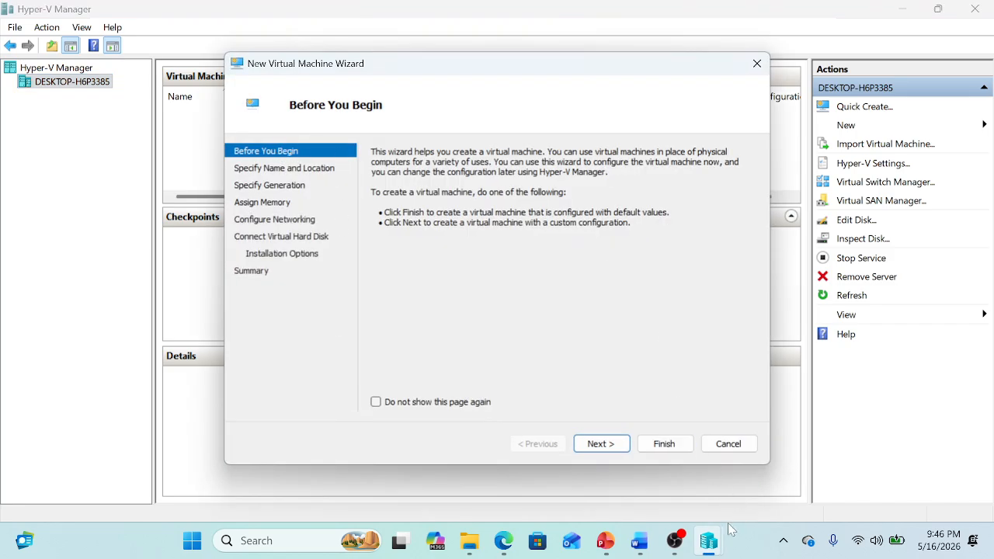
click(599, 448)
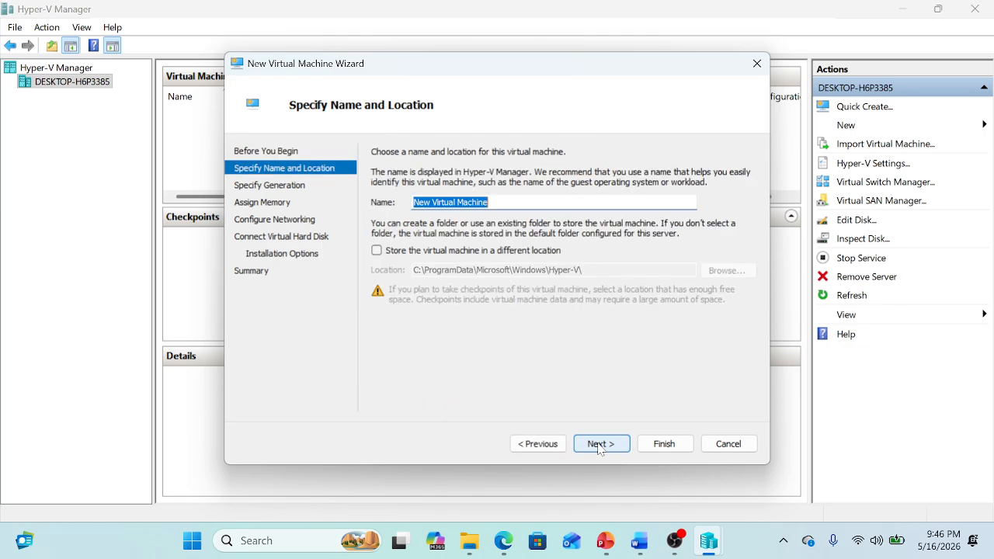
click(489, 200)
drag(489, 202, 413, 202)
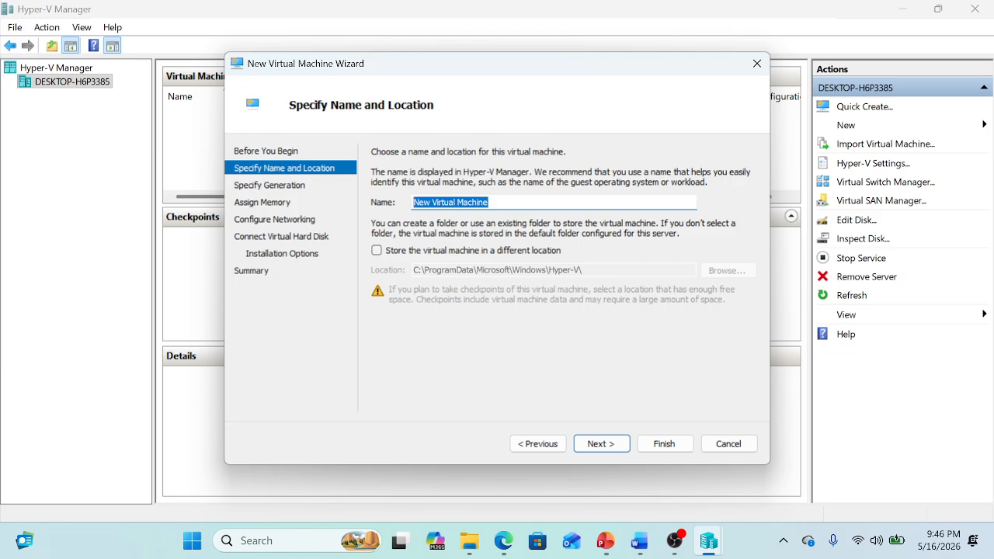
text(LAB-DC1)
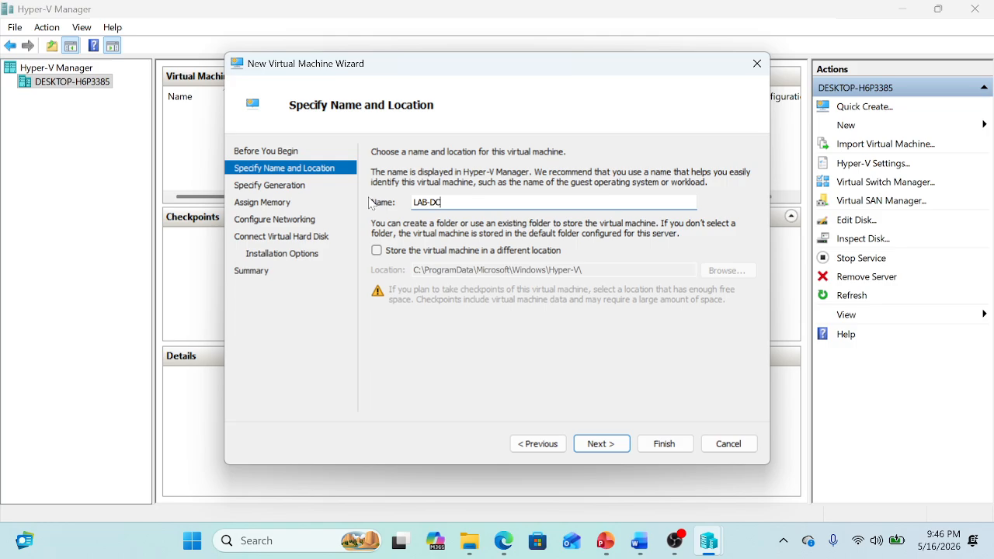
Store the VM under C:\HyperV\Windows Server 2022\ and continue to the generation page
click(377, 251)
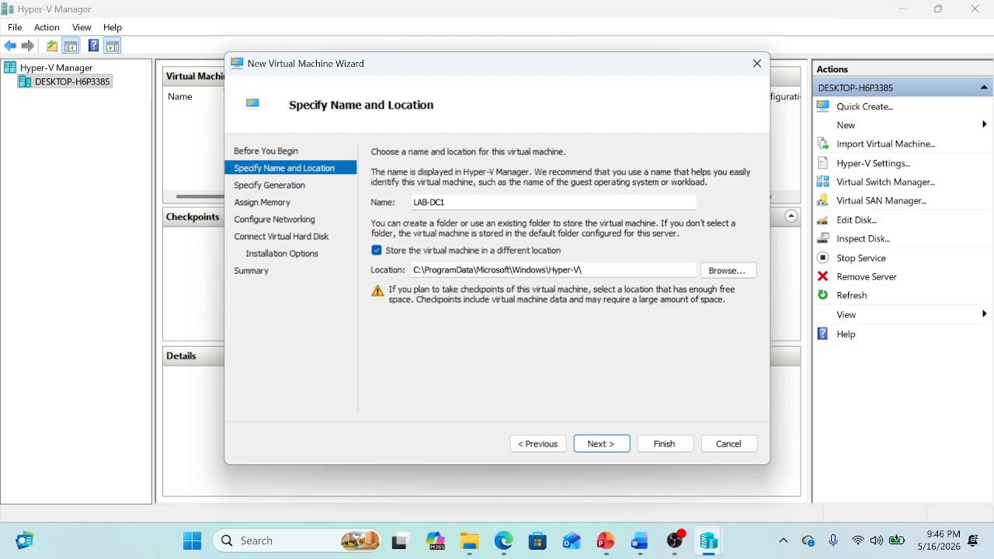
drag(584, 269, 418, 270)
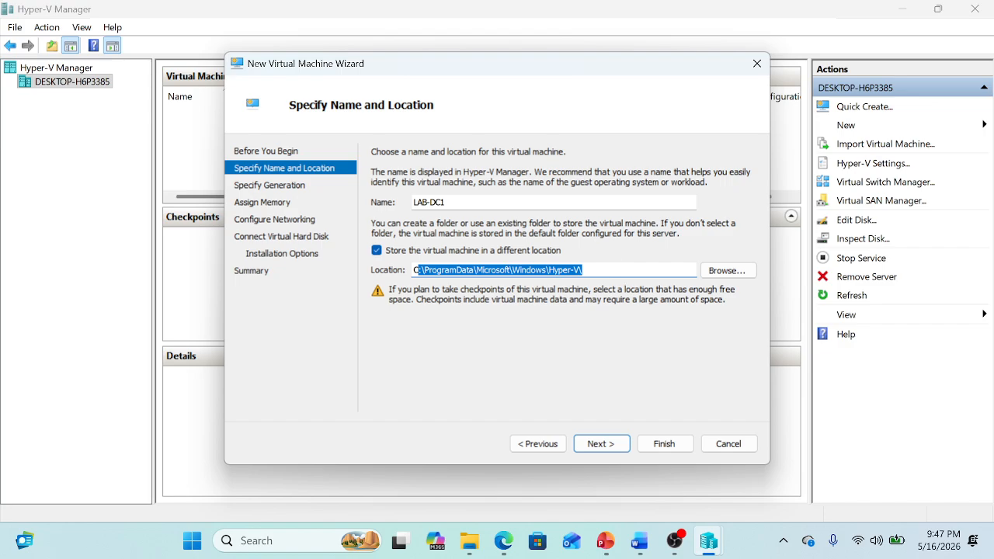
click(723, 273)
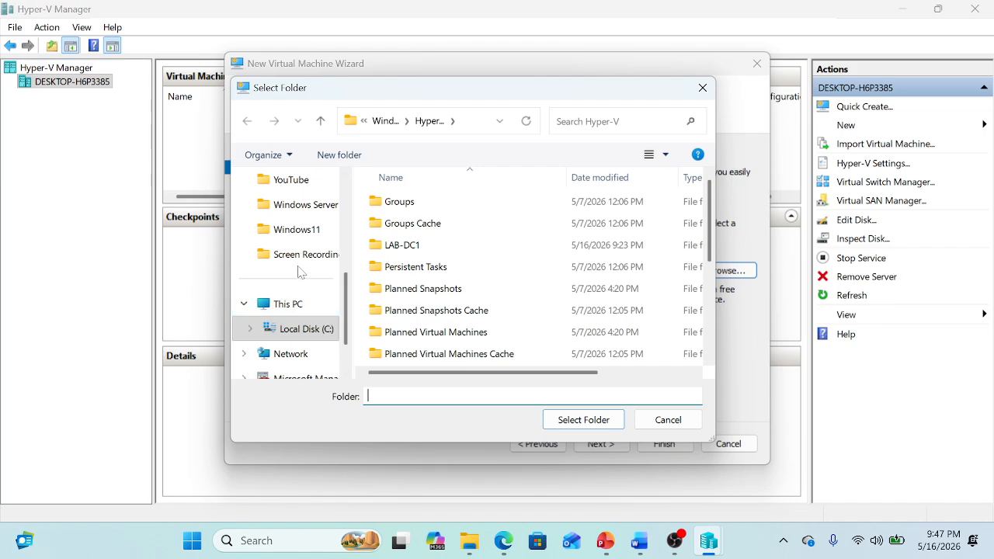
click(306, 204)
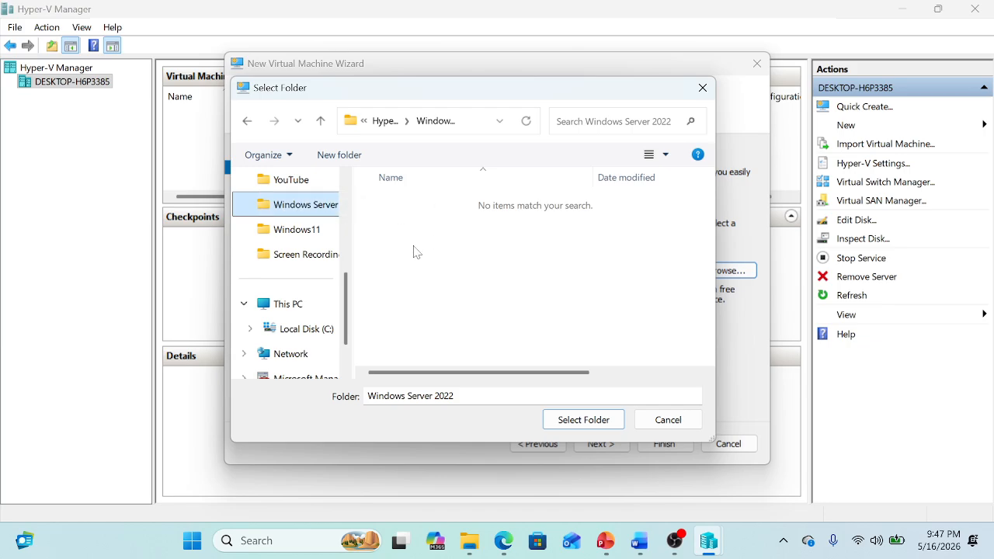
click(583, 420)
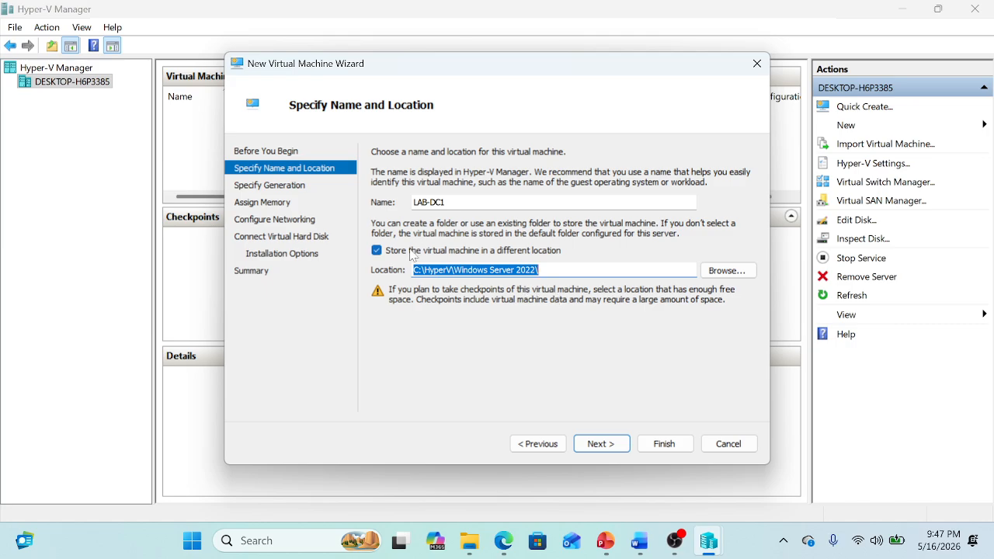
click(601, 445)
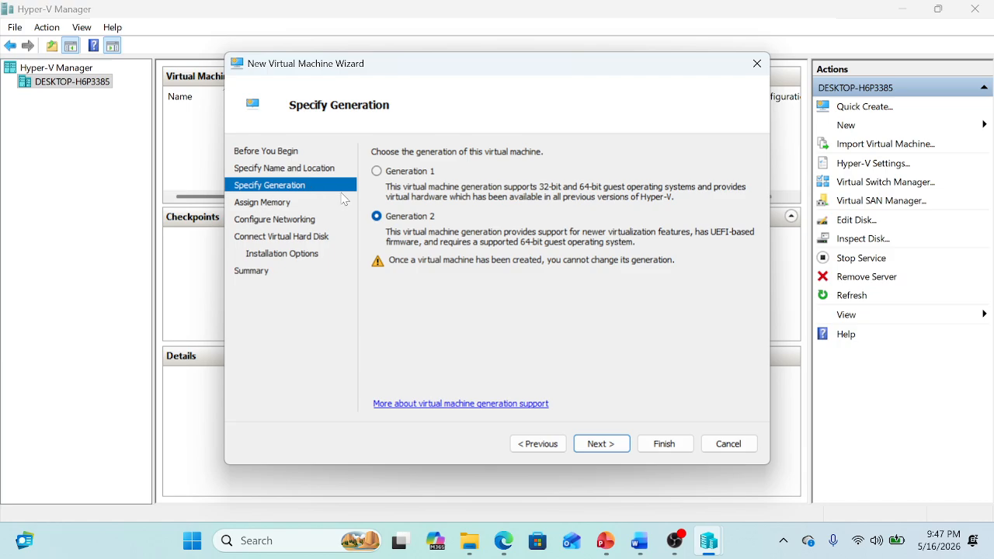
Choose Generation 1, keep 4096 MB memory, and connect the network adapter to External2
click(377, 172)
click(599, 445)
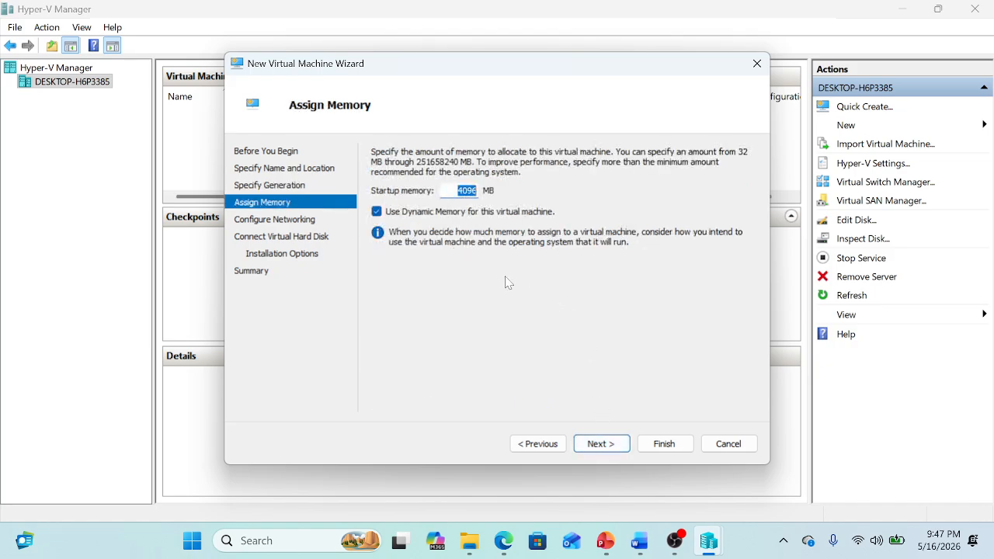
click(599, 444)
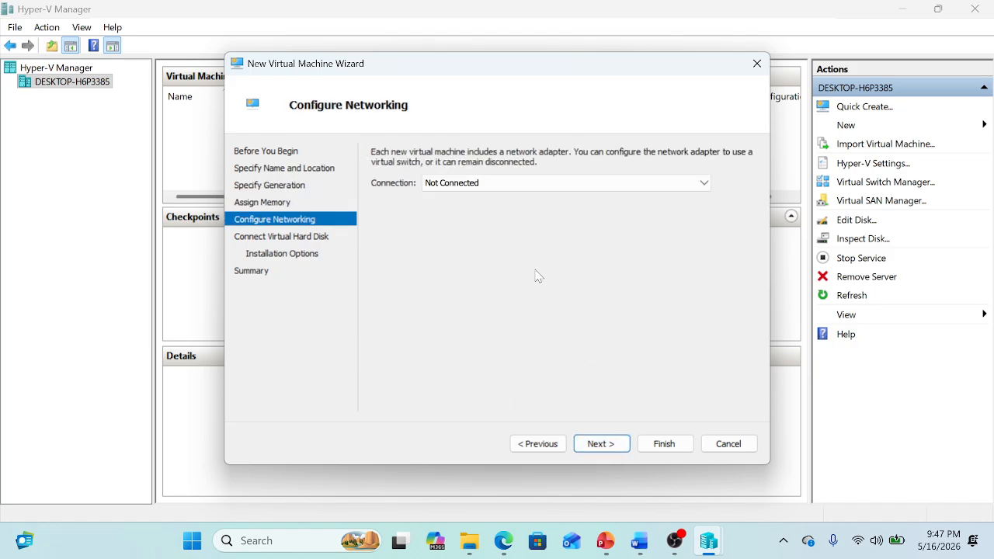
click(466, 186)
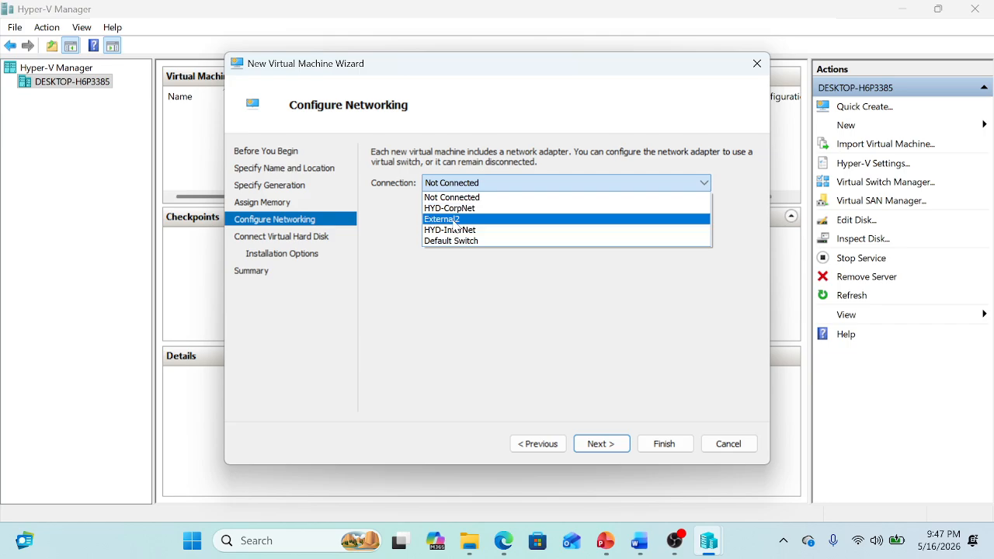
click(457, 220)
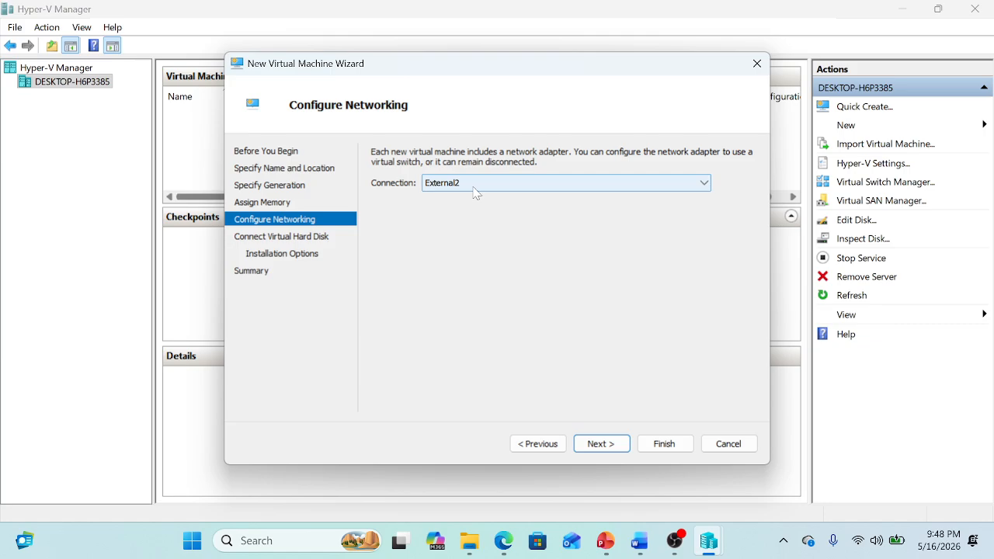
click(596, 443)
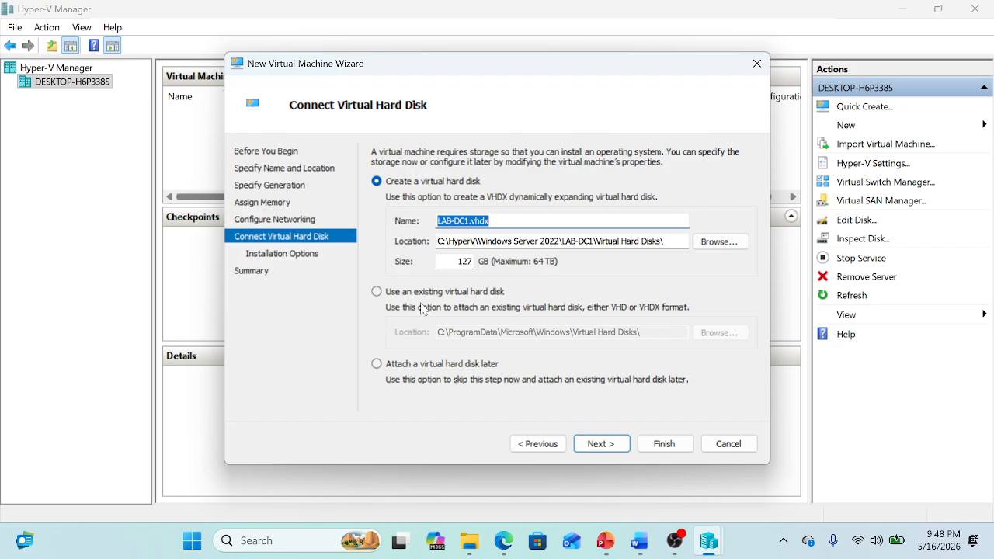
Attach the existing Windows Server 2022 evaluation VHD from C:\HyperV\Windows Server 2022 and finish
click(377, 294)
click(719, 333)
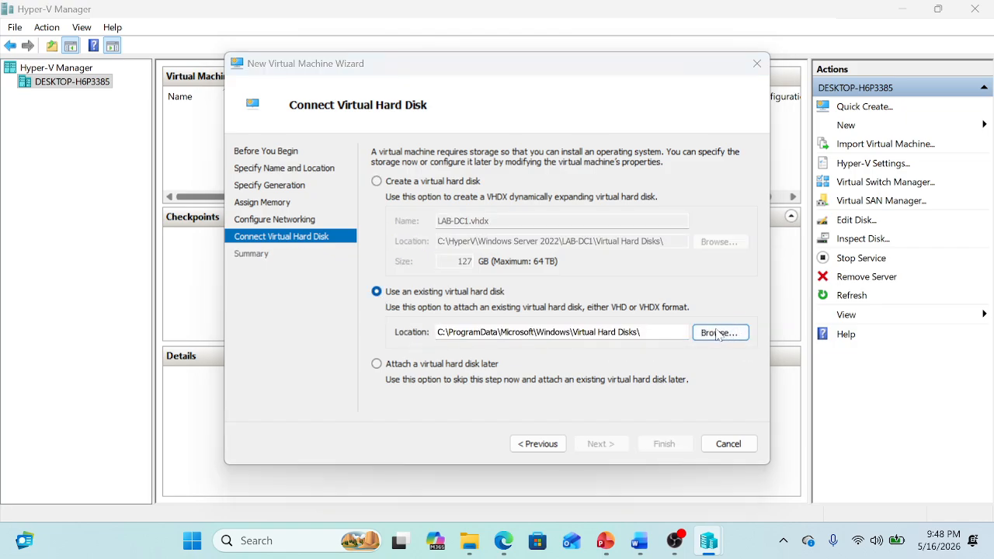
click(303, 330)
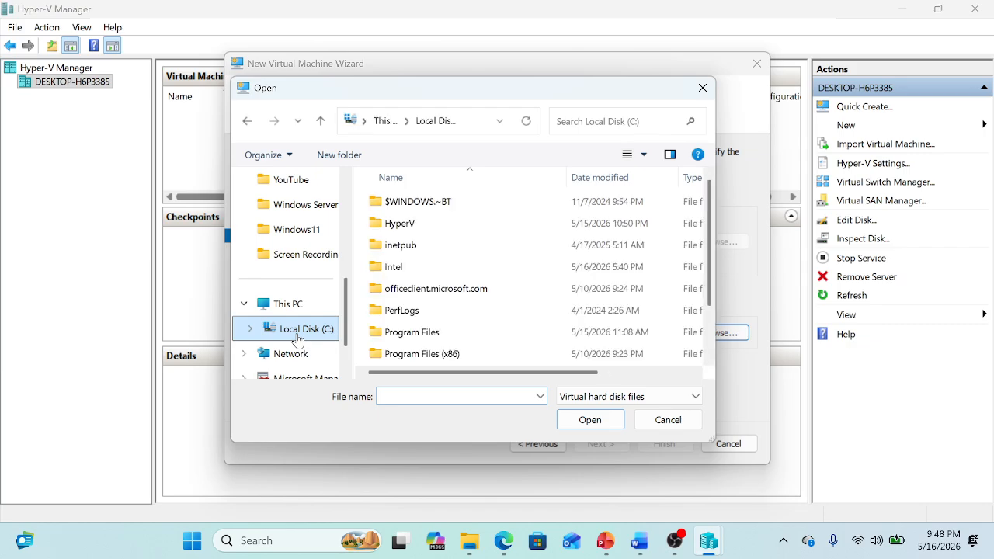
click(314, 204)
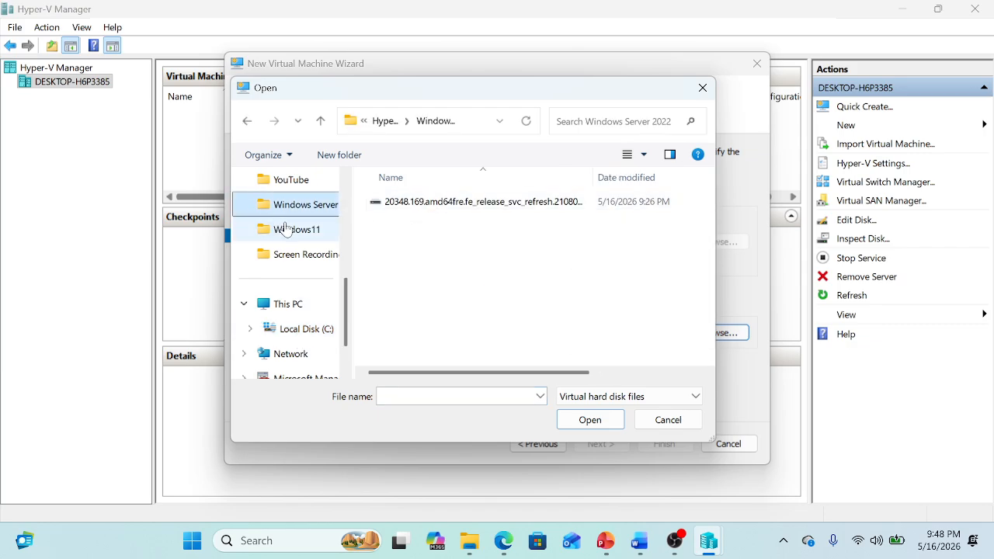
click(468, 203)
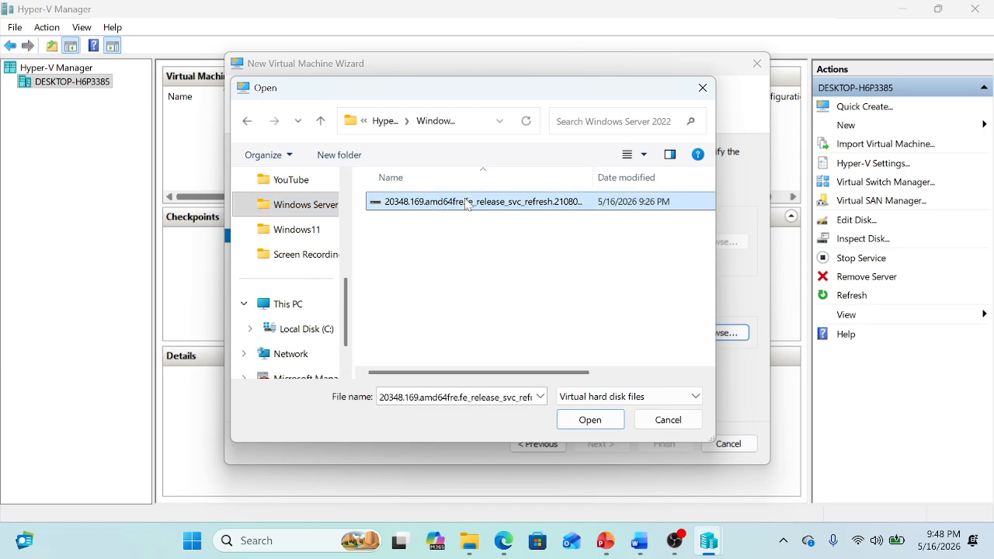
click(588, 419)
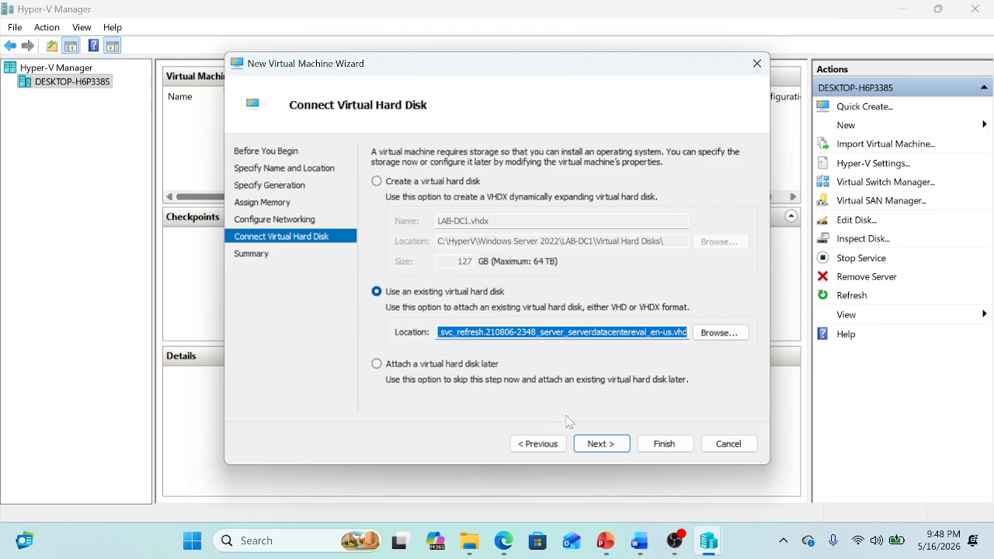
click(597, 454)
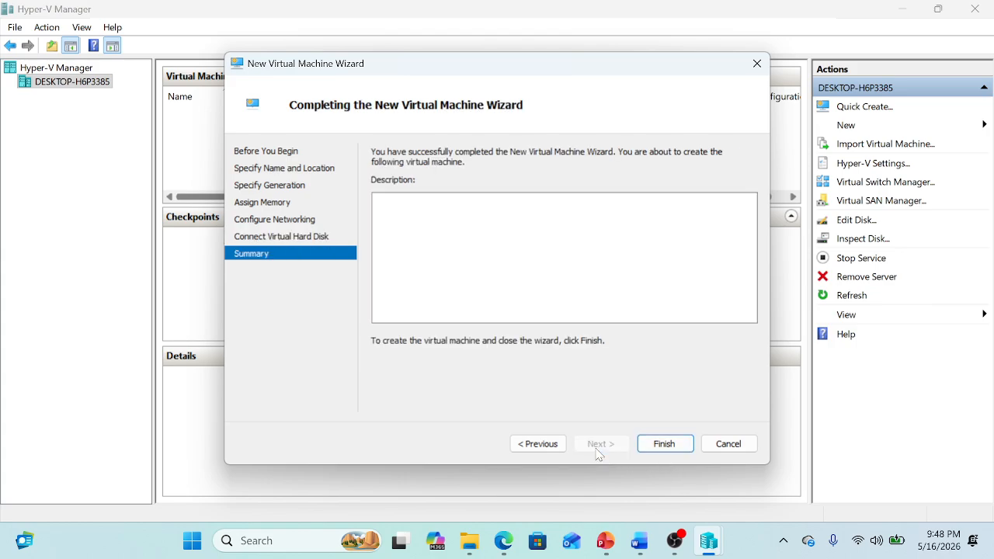
click(664, 444)
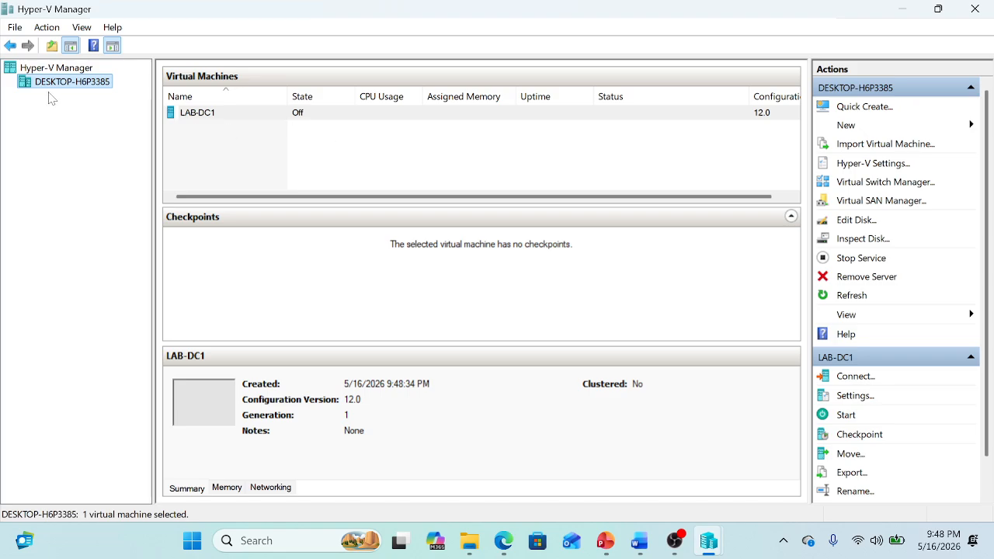
Open a console connection to LAB-DC1, power it on, and show the console full screen
click(195, 114)
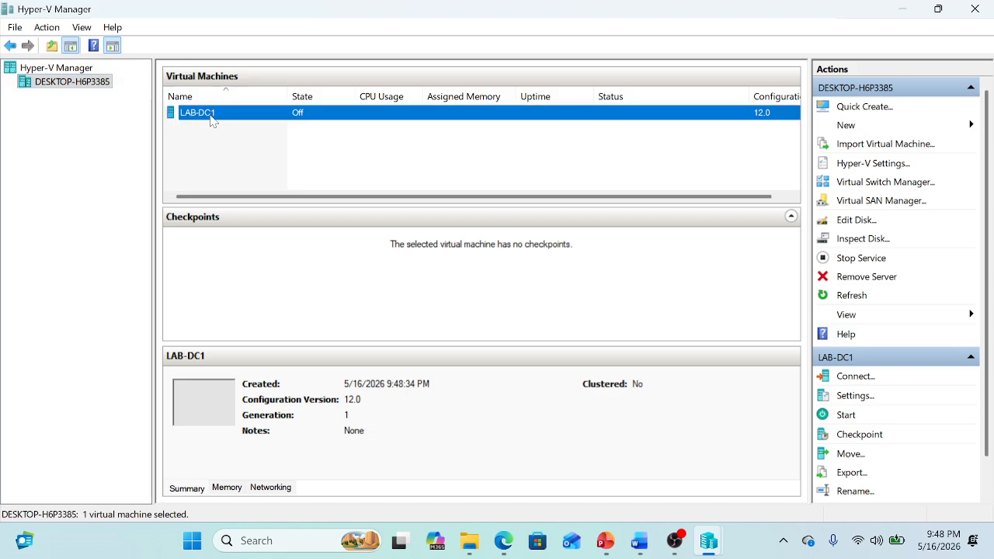
double_click(209, 117)
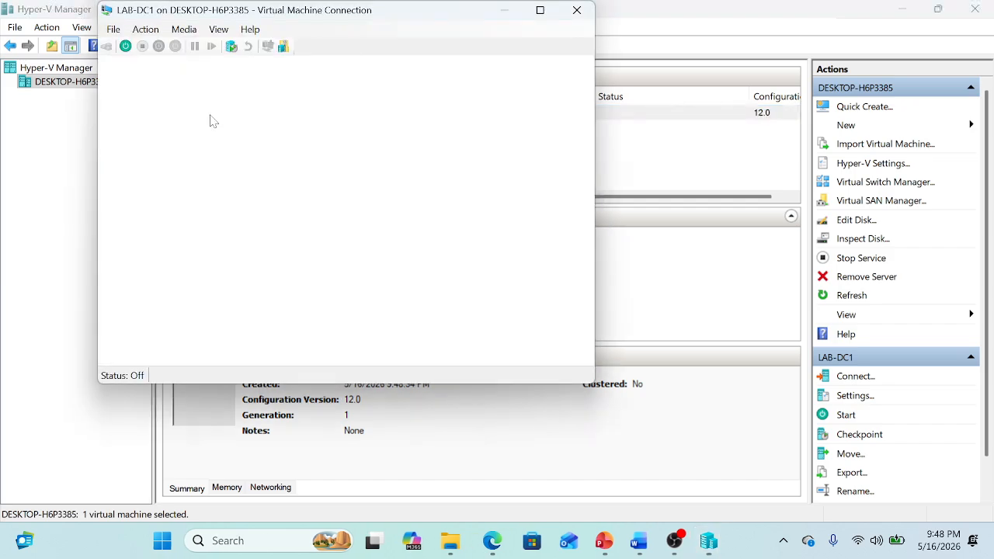
click(346, 232)
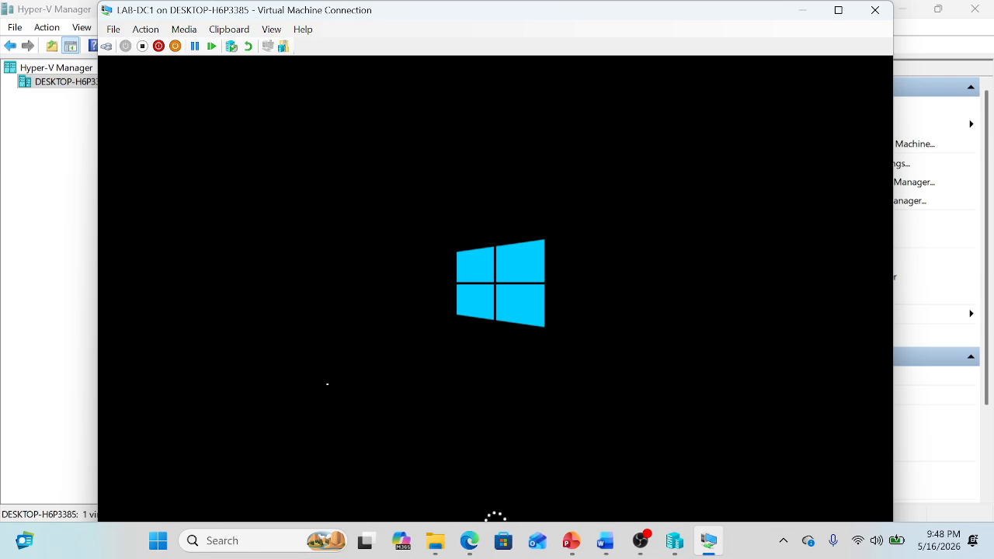
click(838, 11)
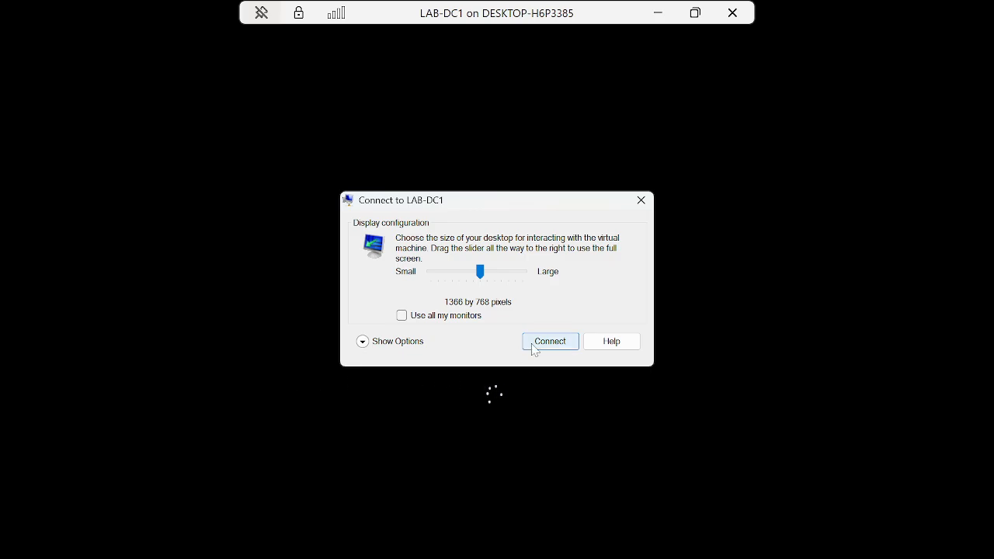
Connect to LAB-DC1 at 1366 by 768 and show its console full screen
click(533, 346)
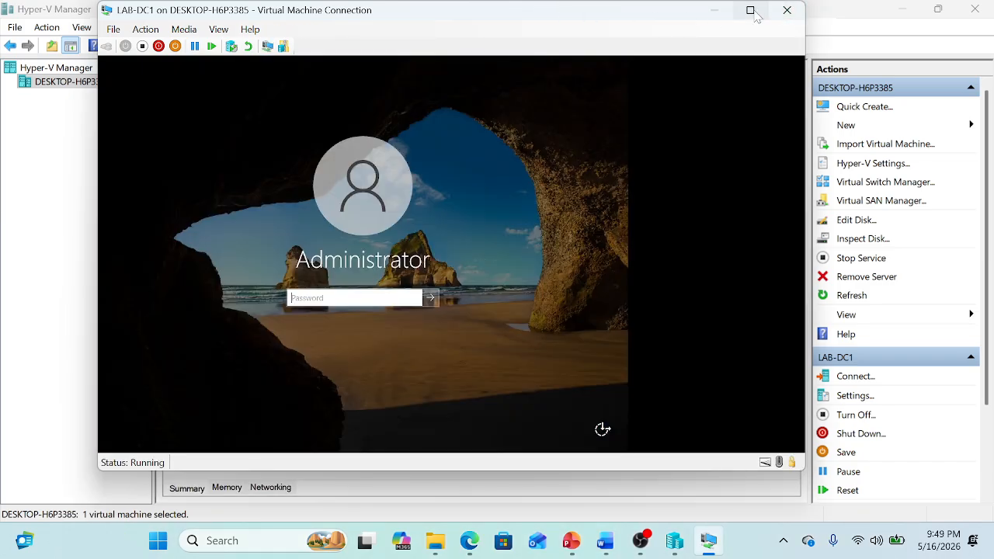
click(750, 10)
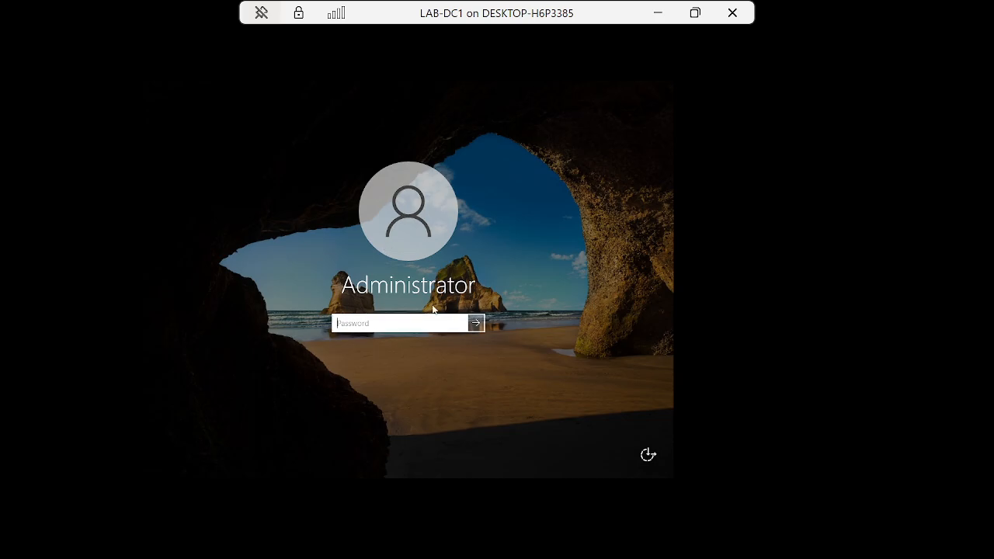
click(695, 12)
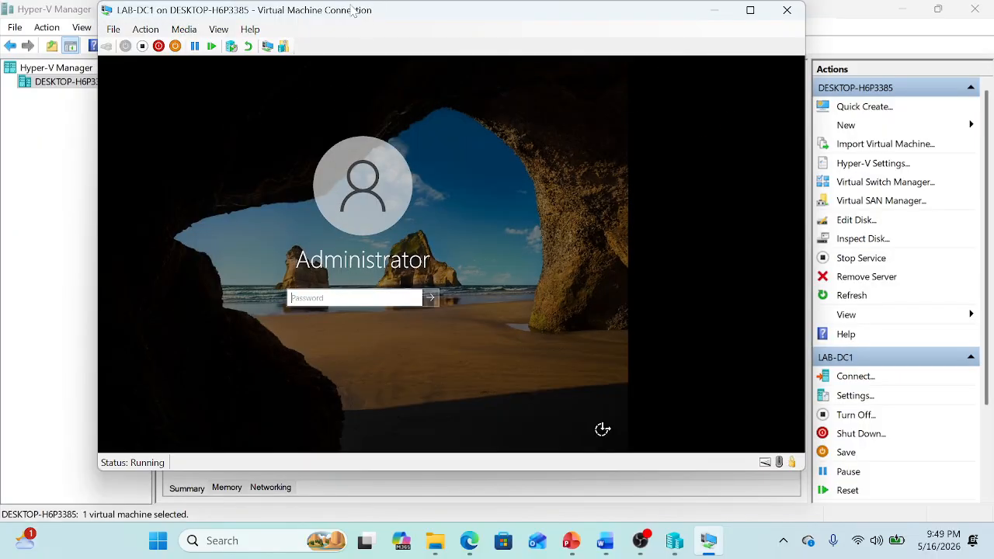
double_click(261, 14)
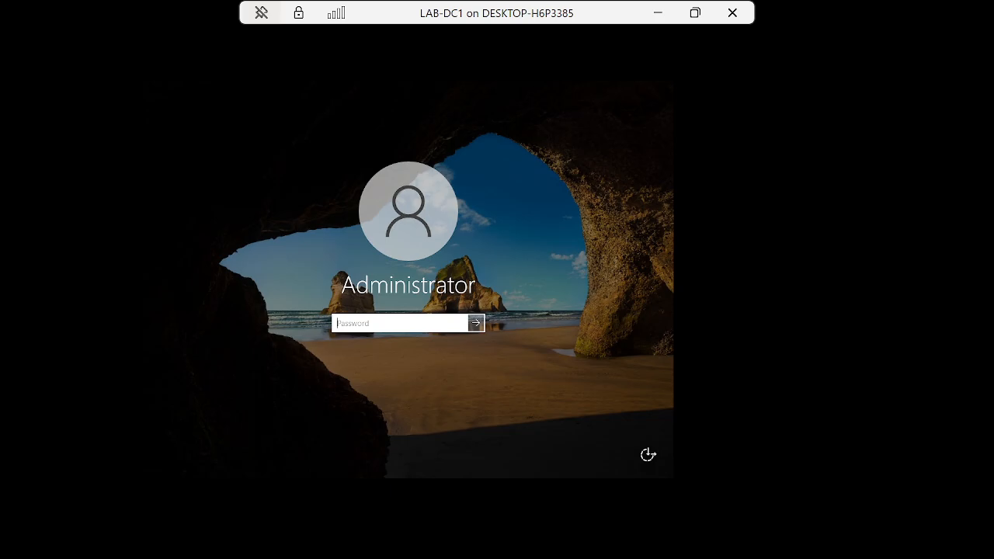
Enter the Administrator account password at the LAB-DC1 sign-in screen and submit it
text(P@)
key(BackSpace)
key(BackSpace)
text(P@s)
key(BackSpace)
key(BackSpace)
key(BackSpace)
key(BackSpace)
text(Pa$$w0rd)
key(Return)
key(Return)
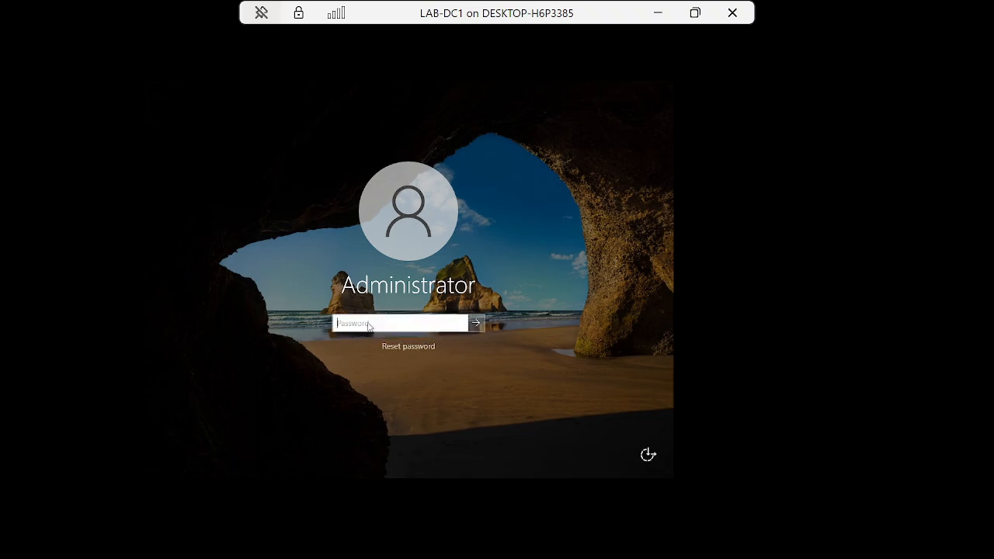
Sign in to LAB-DC1 as Administrator with the password, then minimize Server Manager
text(Pa)
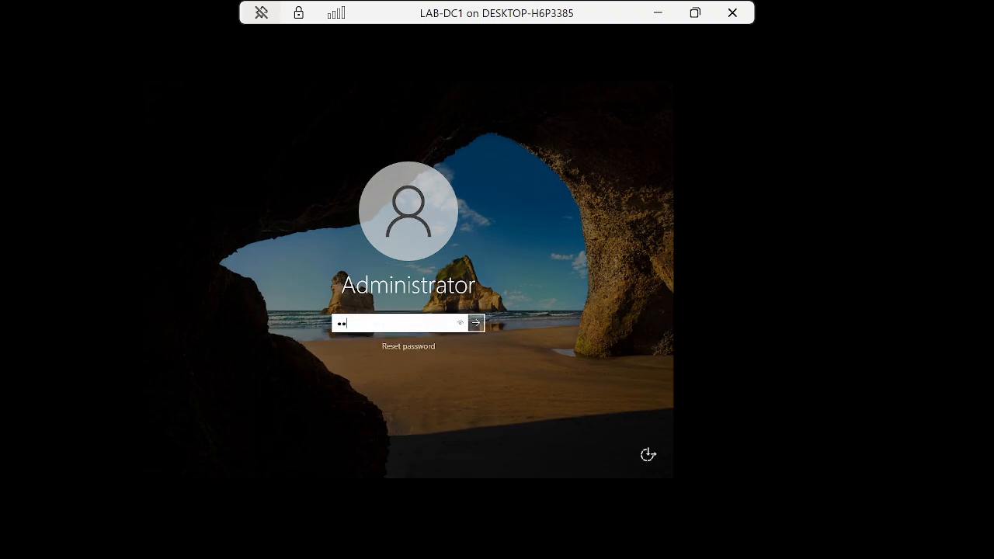
text($$w0rd)
key(Return)
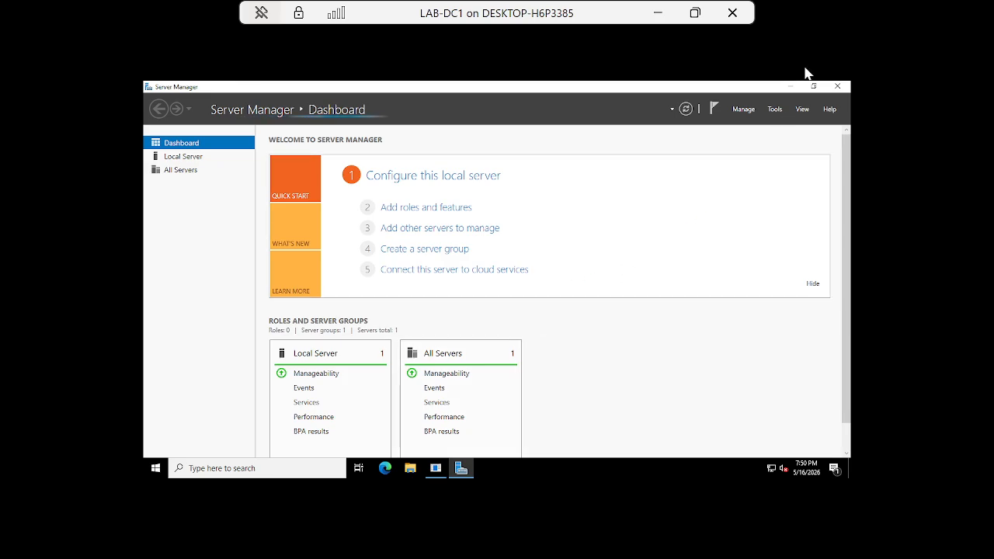
click(791, 86)
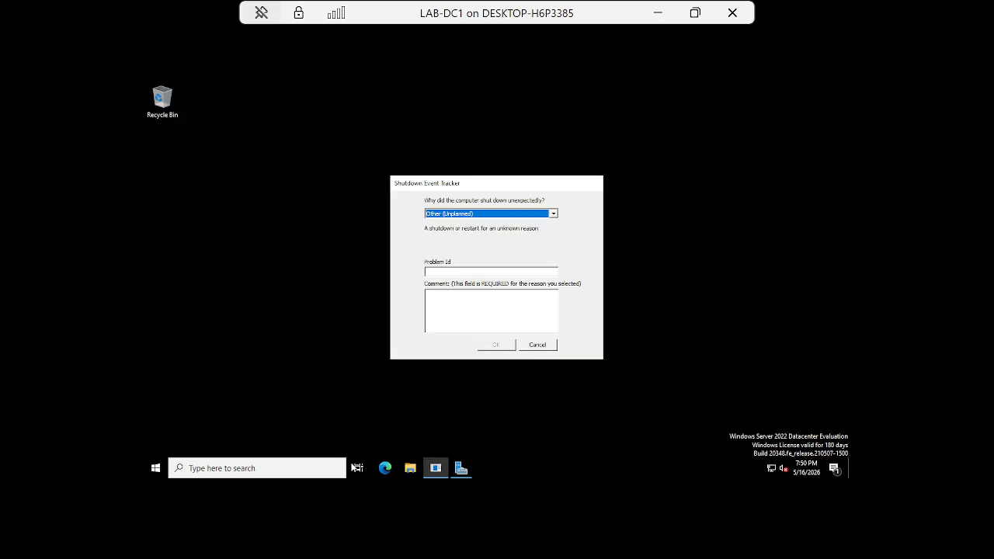
Cancel the Shutdown Event Tracker, minimize the VM console, and return to PowerPoint slide 4
click(536, 347)
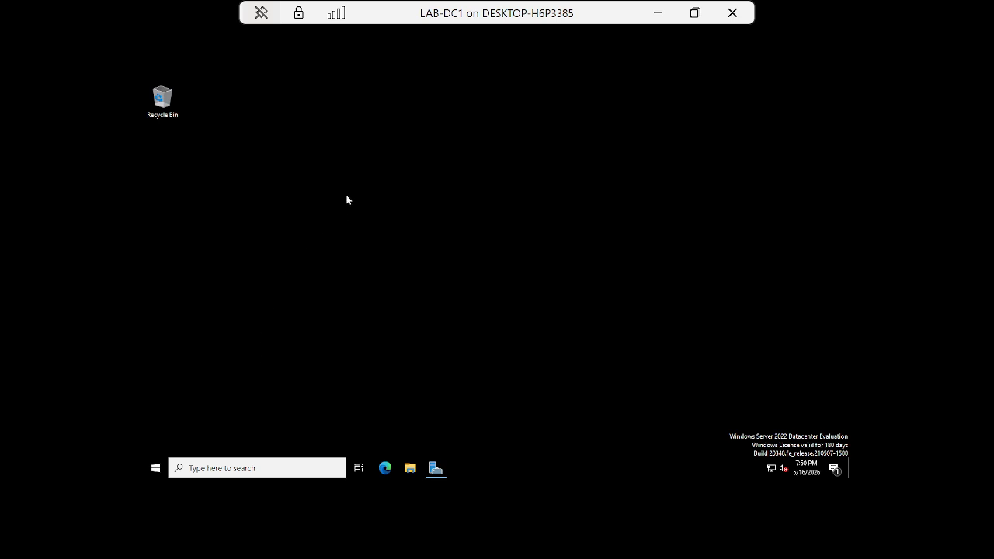
click(658, 13)
click(571, 541)
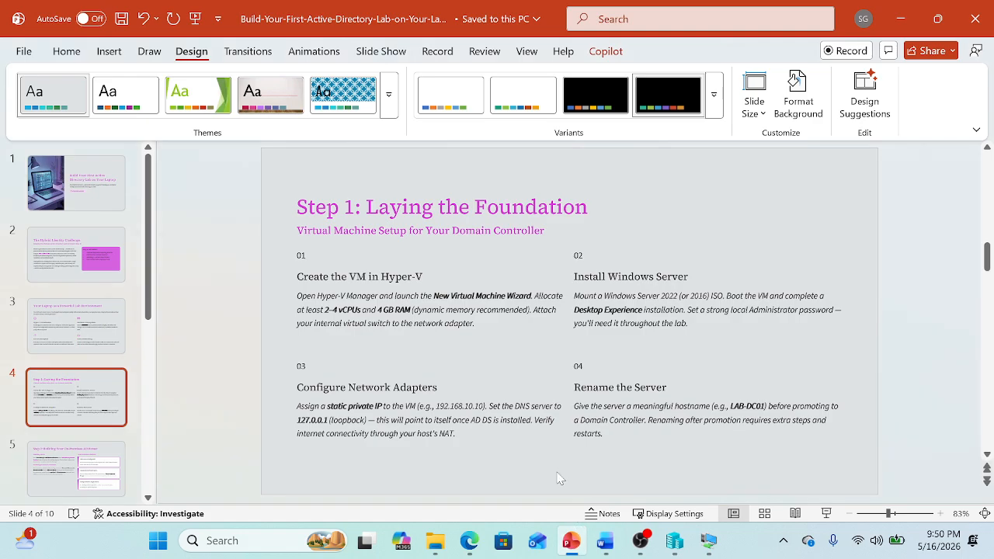
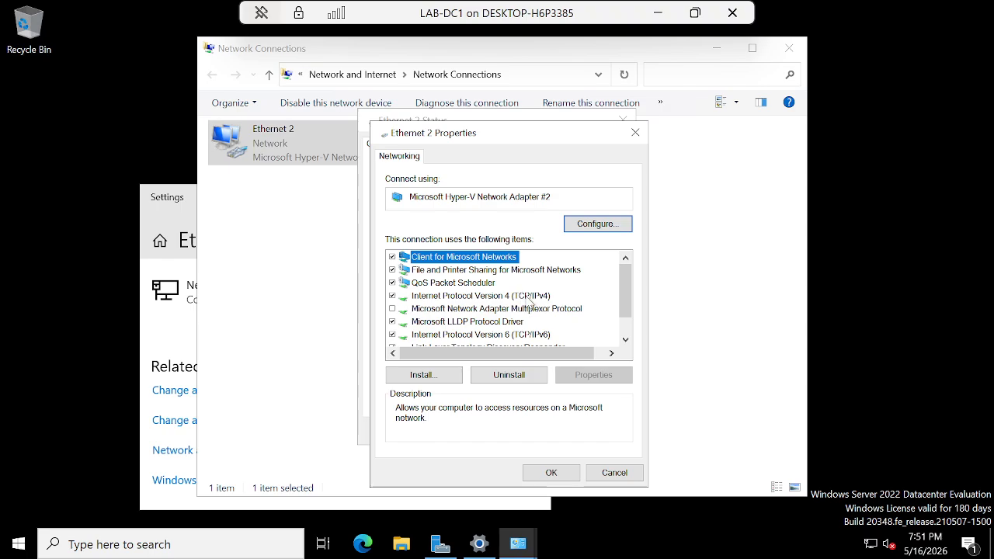
Switch Ethernet 2's IPv4 settings to a manual IP address and begin entering 192.168
double_click(527, 298)
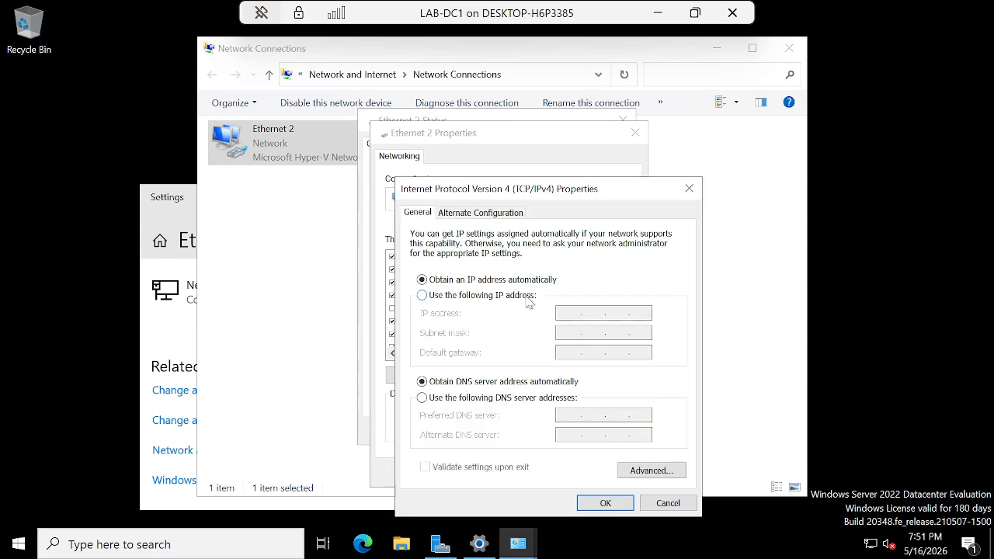
click(422, 296)
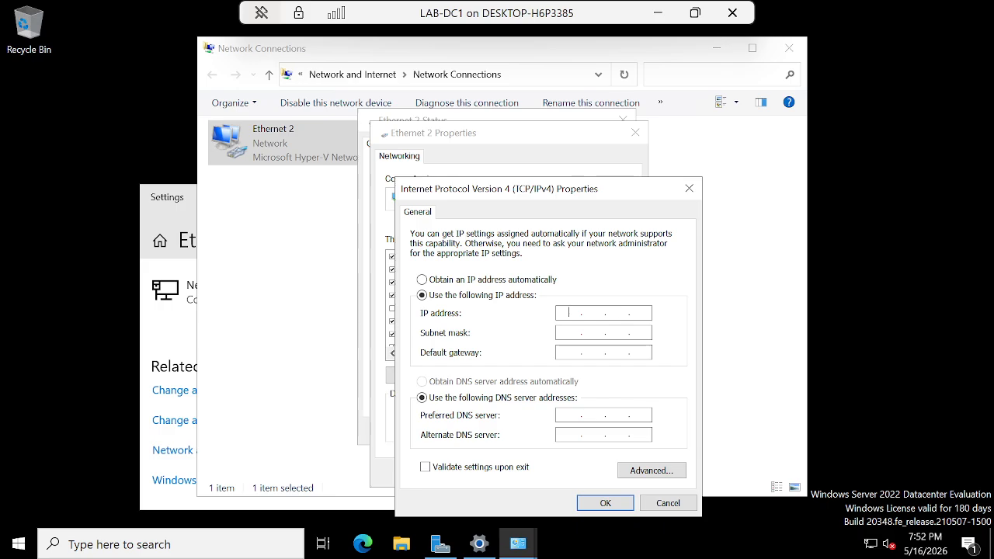
text(192.168..)
click(657, 13)
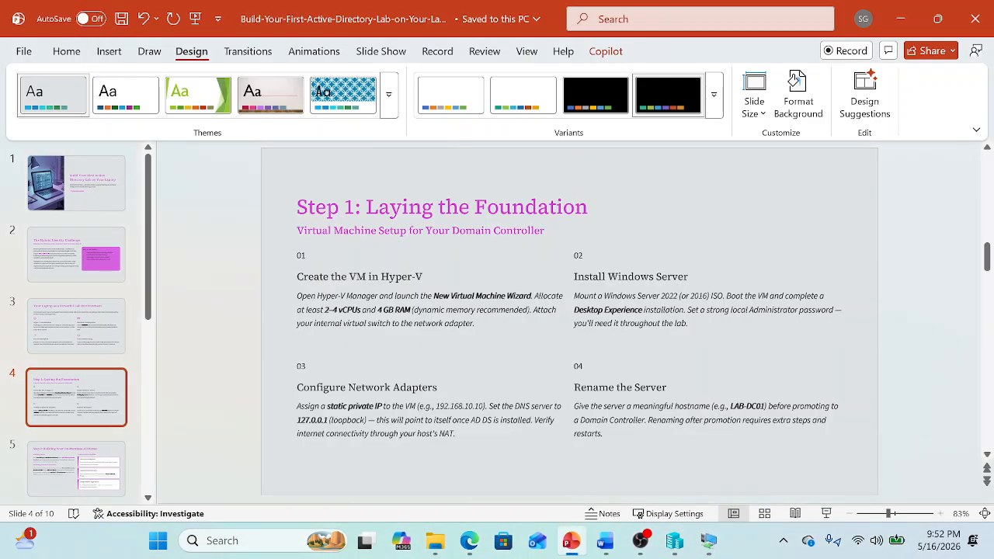
click(676, 544)
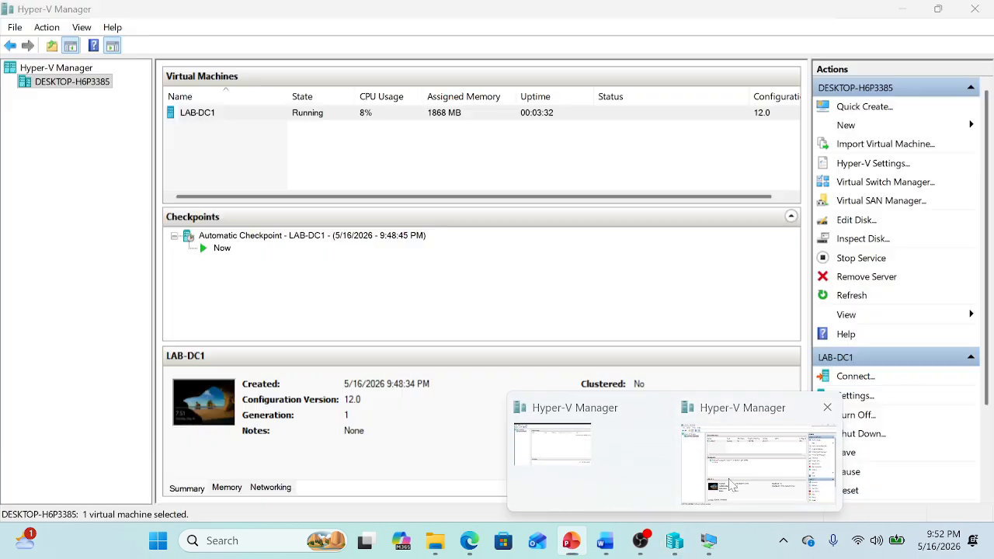
click(706, 543)
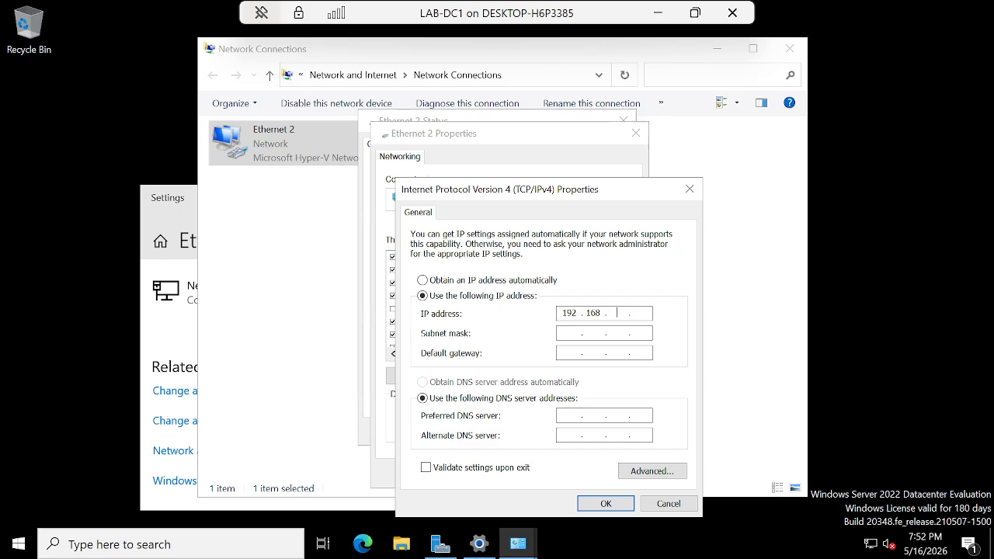
Enter IP 192.168.10.10, mask 255.255.255.0, gateway 192.168.10.1 and preferred DNS 127.0.0.1, then confirm
text(10.10)
key(Tab)
key(Tab)
text(192.168.10.1)
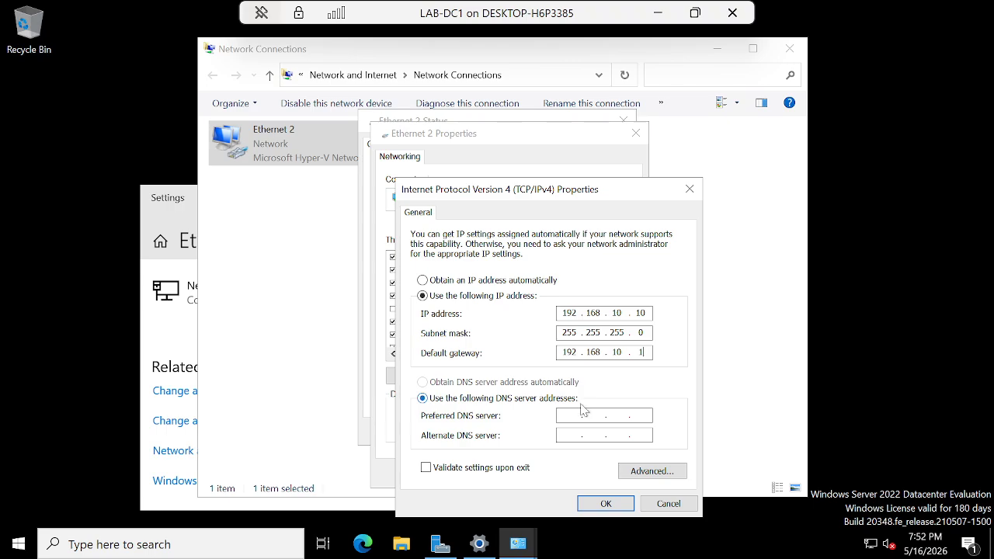
click(582, 411)
text(127 . 0 . 0 . 1)
click(596, 504)
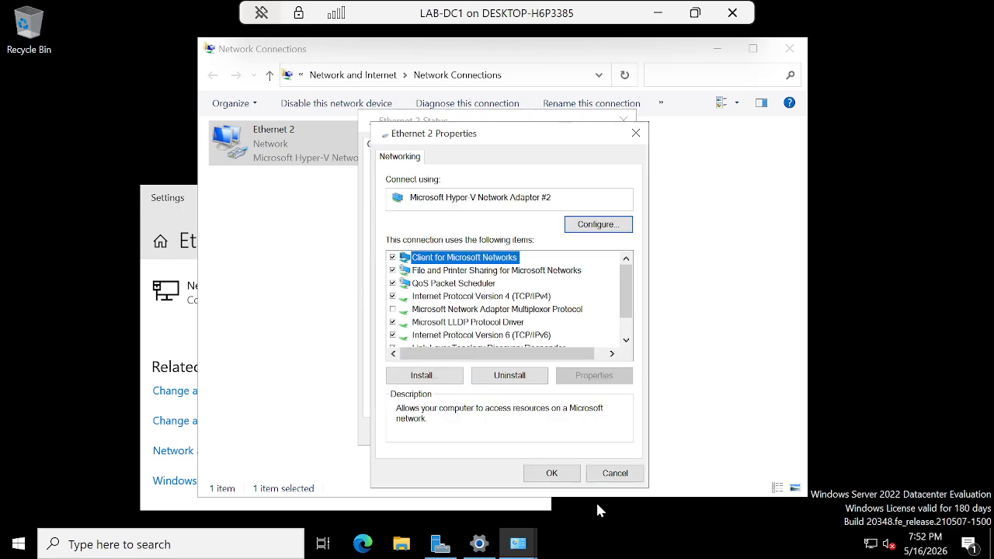
Apply the Ethernet 2 properties and close the status, Network Connections and Settings windows
click(556, 473)
click(601, 432)
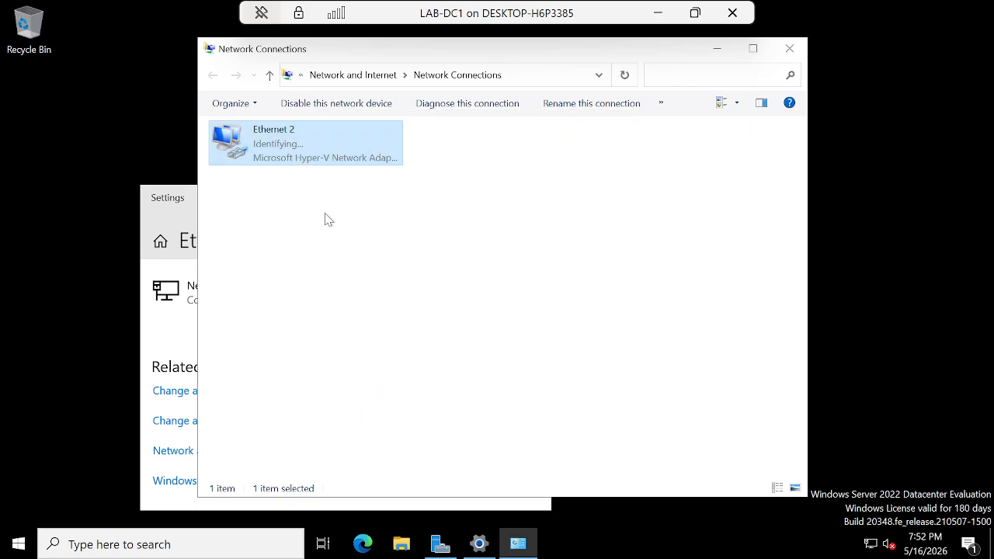
click(310, 273)
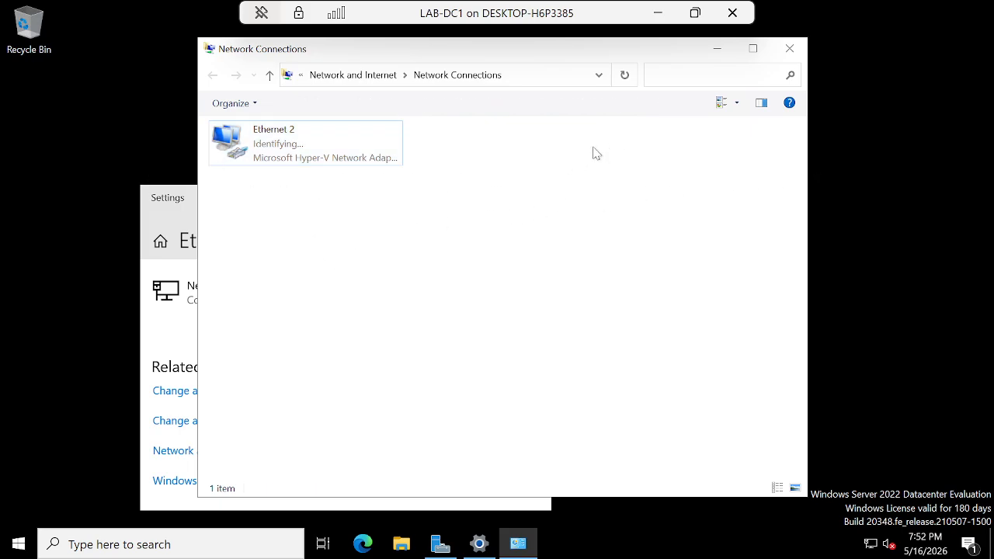
click(790, 48)
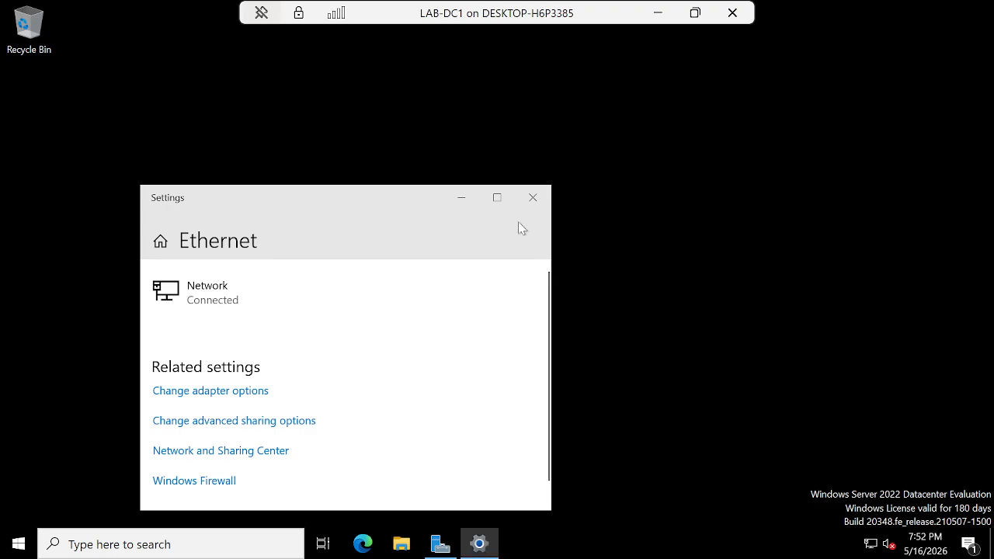
click(534, 198)
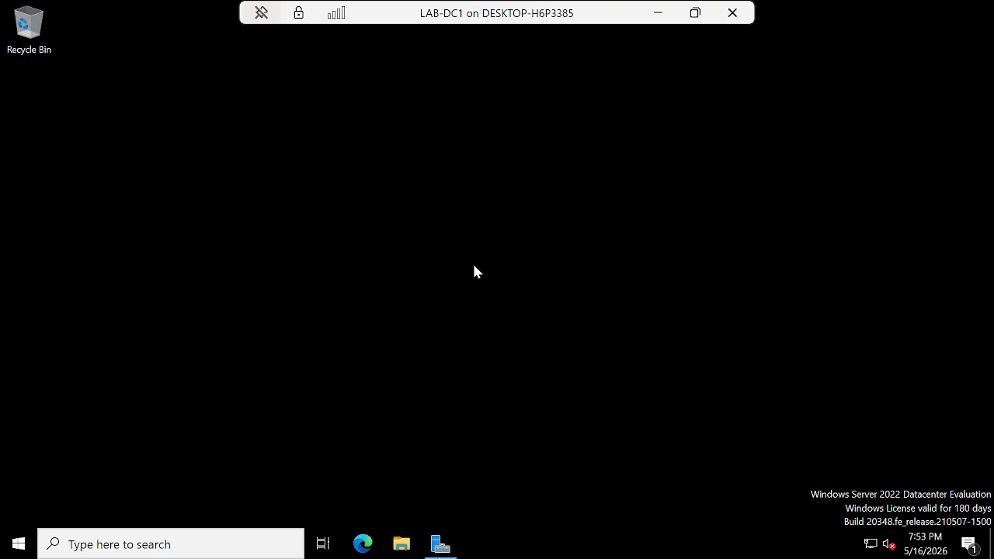
Step through Add Roles and Features to see AD DS listed as Installed, then cancel the wizard
click(436, 545)
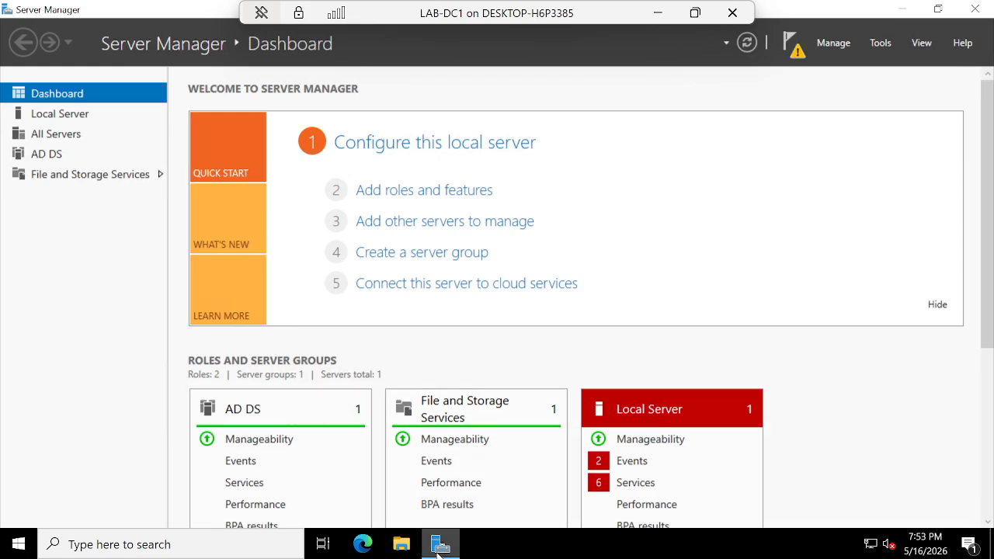
click(436, 545)
click(441, 546)
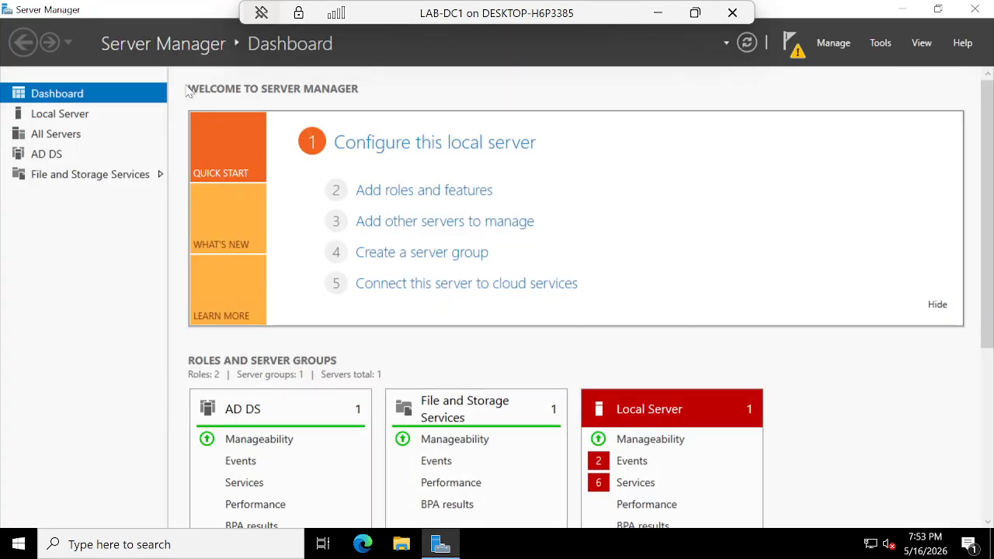
click(447, 194)
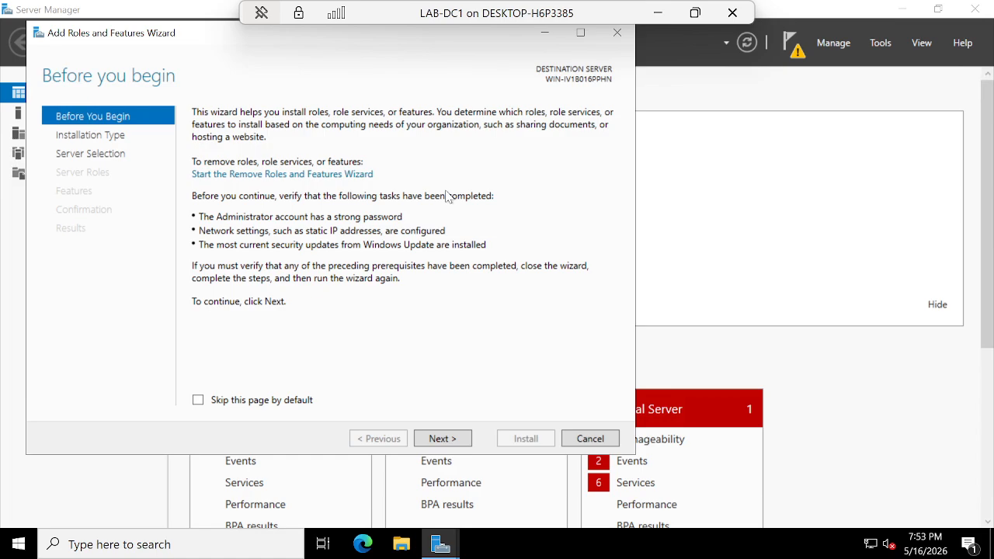
click(441, 439)
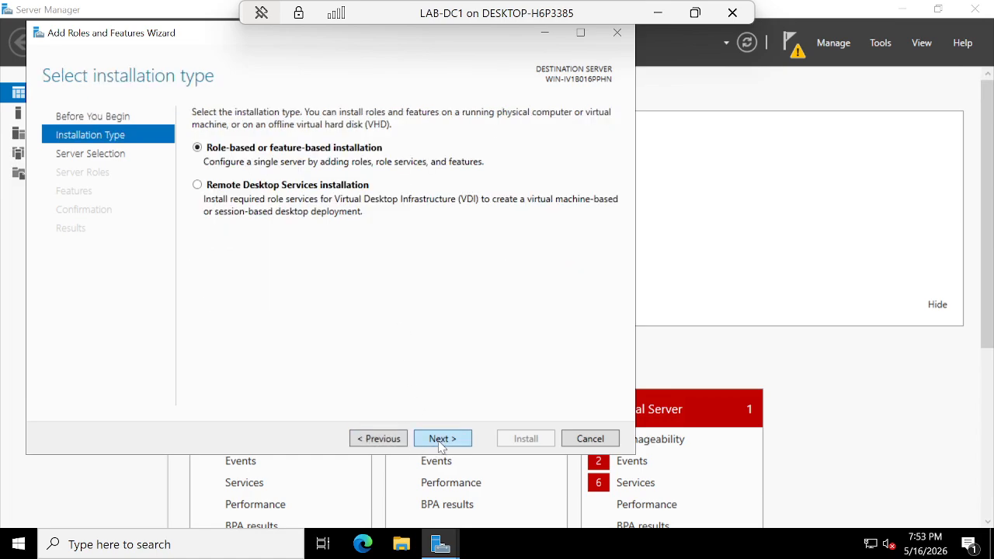
click(446, 441)
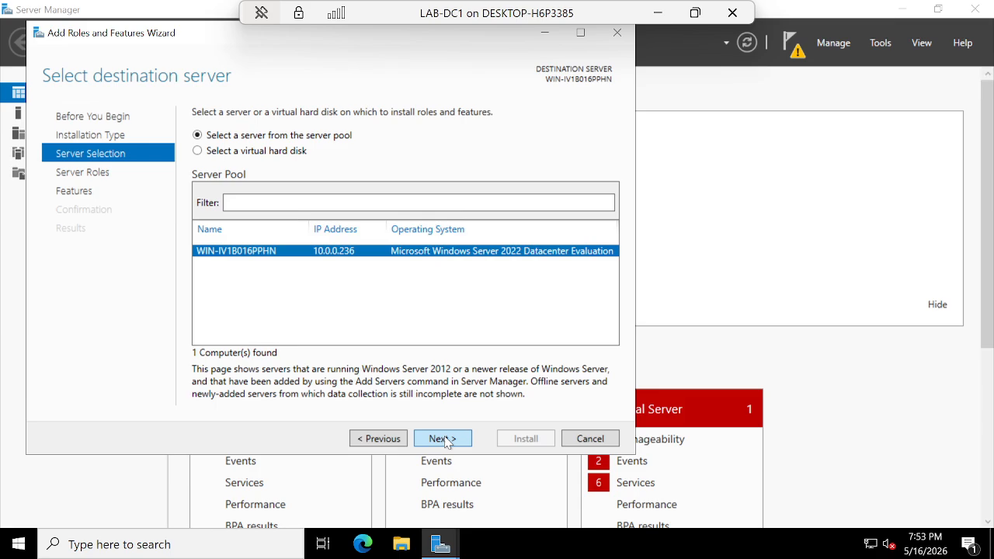
click(443, 439)
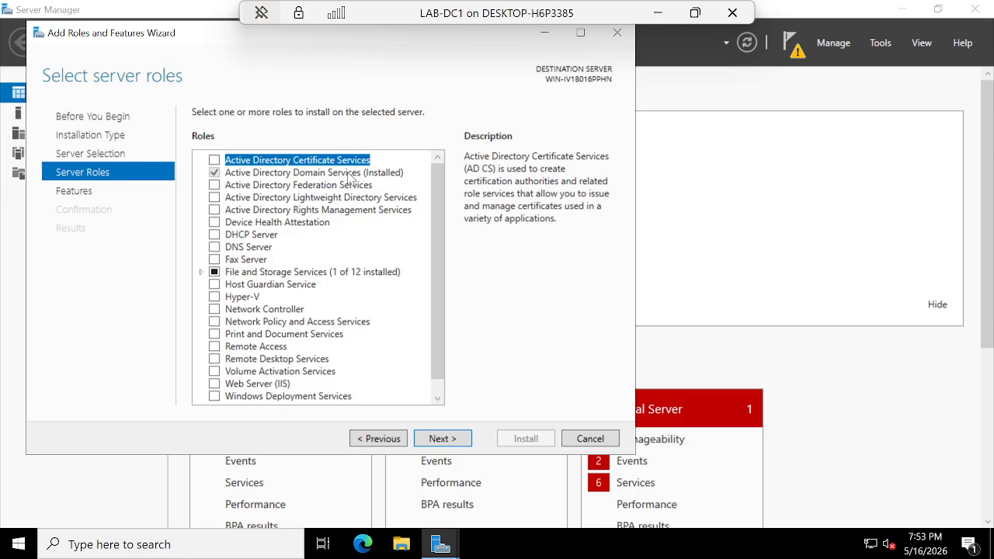
click(433, 441)
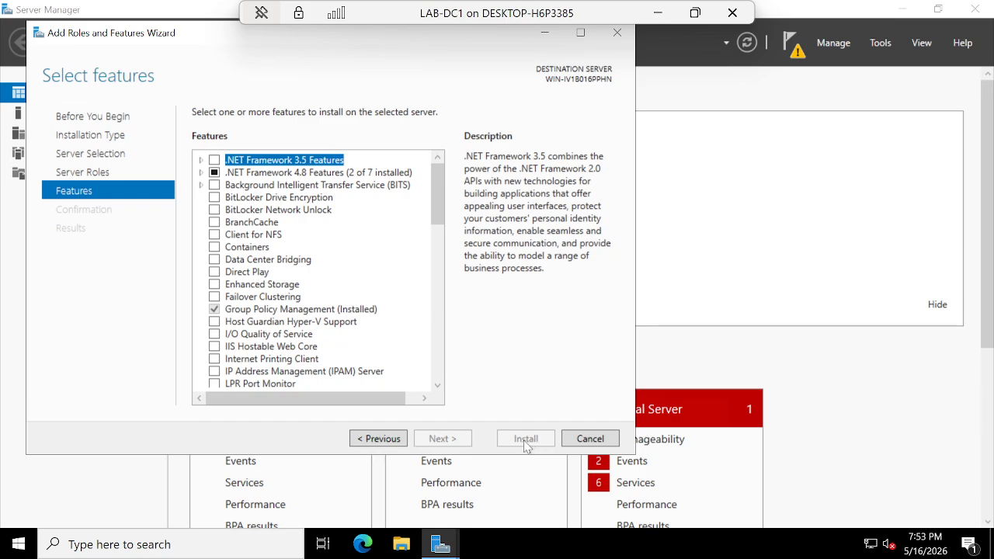
click(590, 439)
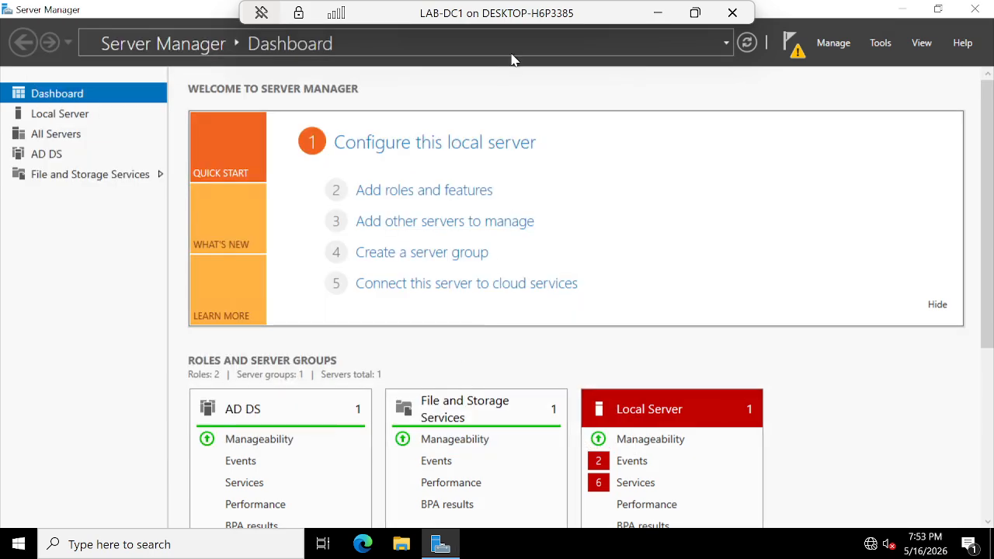
Minimize the LAB-DC1 connection and Hyper-V Manager to reveal the PowerPoint deck
click(657, 7)
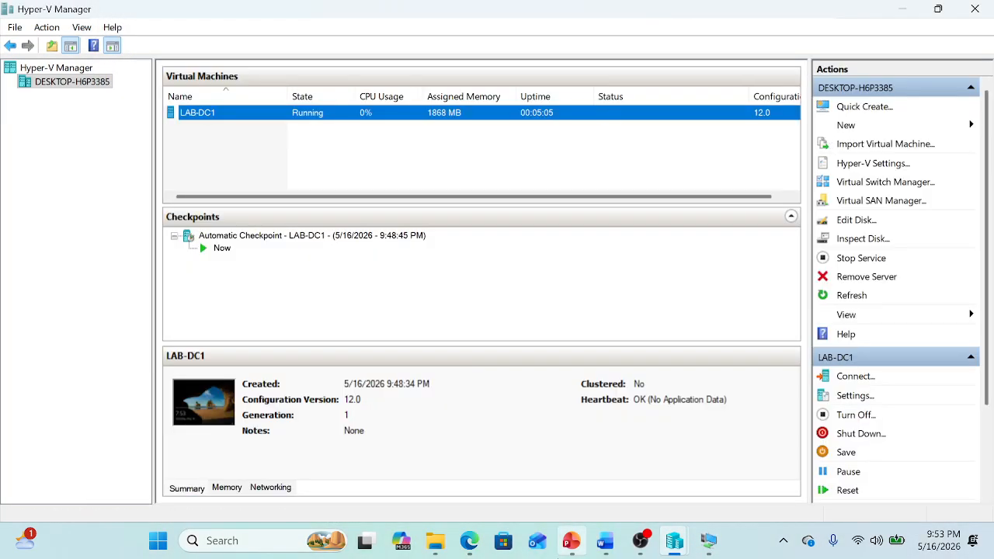
click(903, 8)
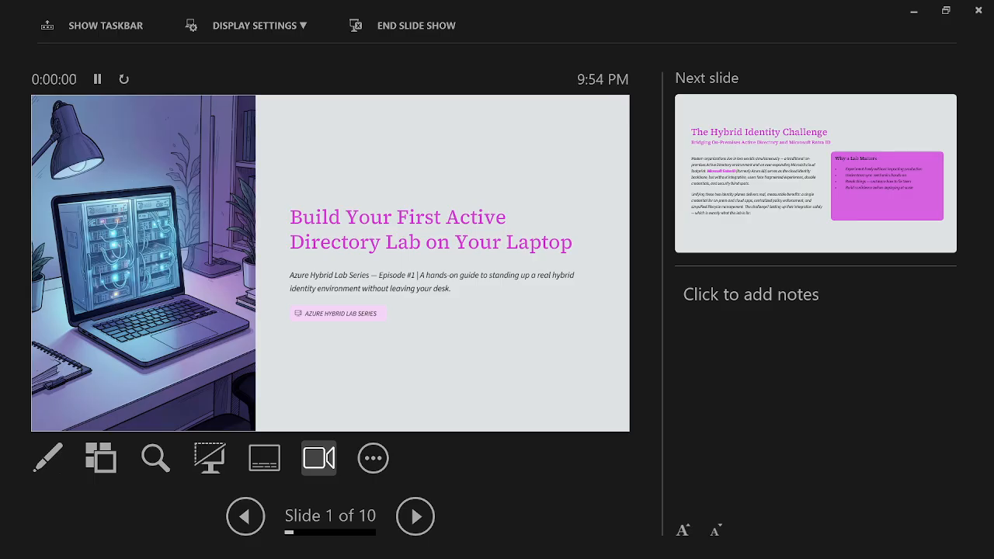
Run the slide show through to slide 6, then step back to slide 5 on the AD forest
key(Right)
key(Right)
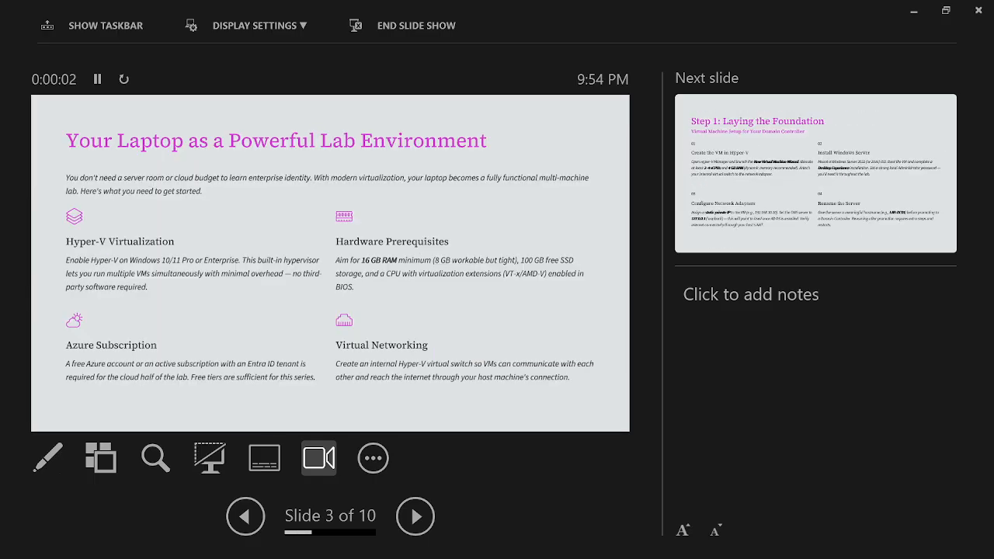
key(Right)
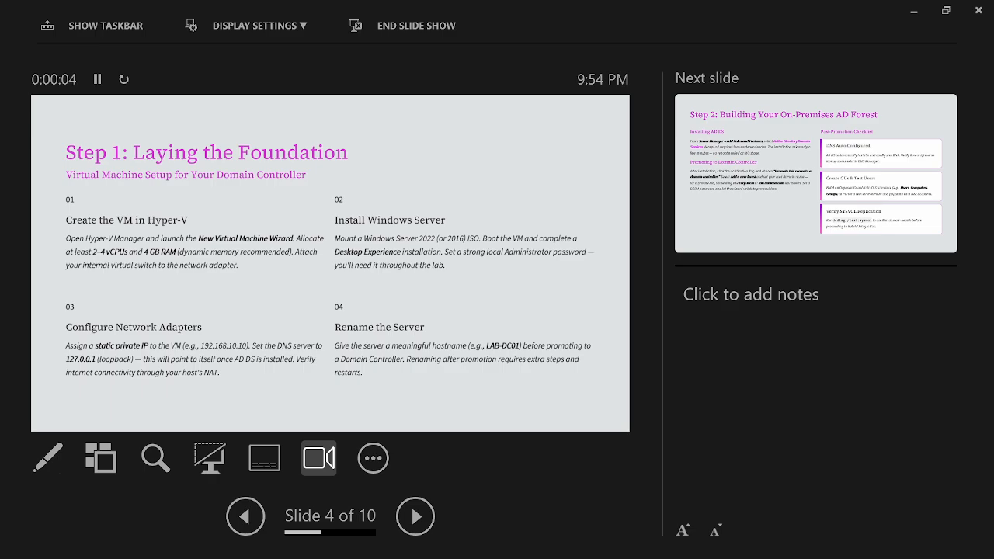
key(Right)
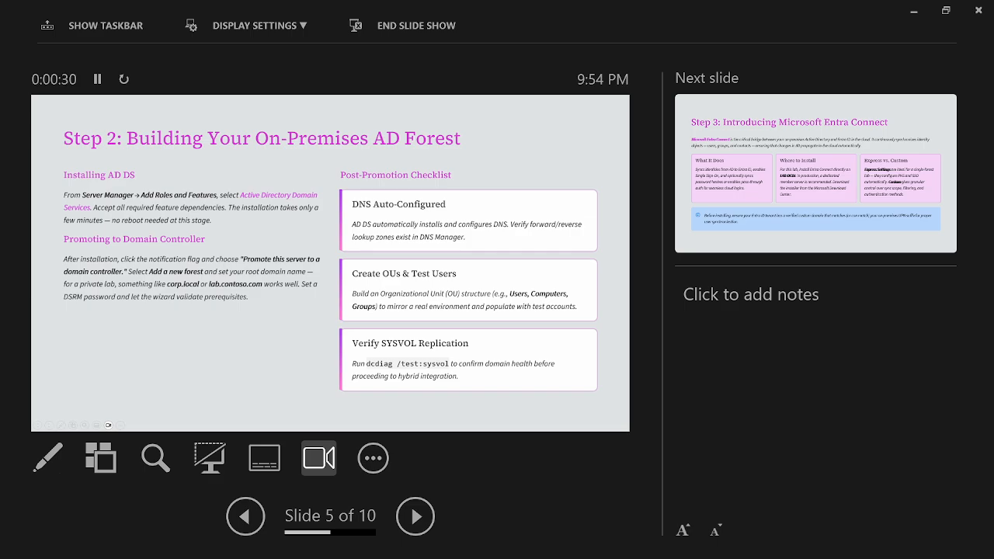
key(Right)
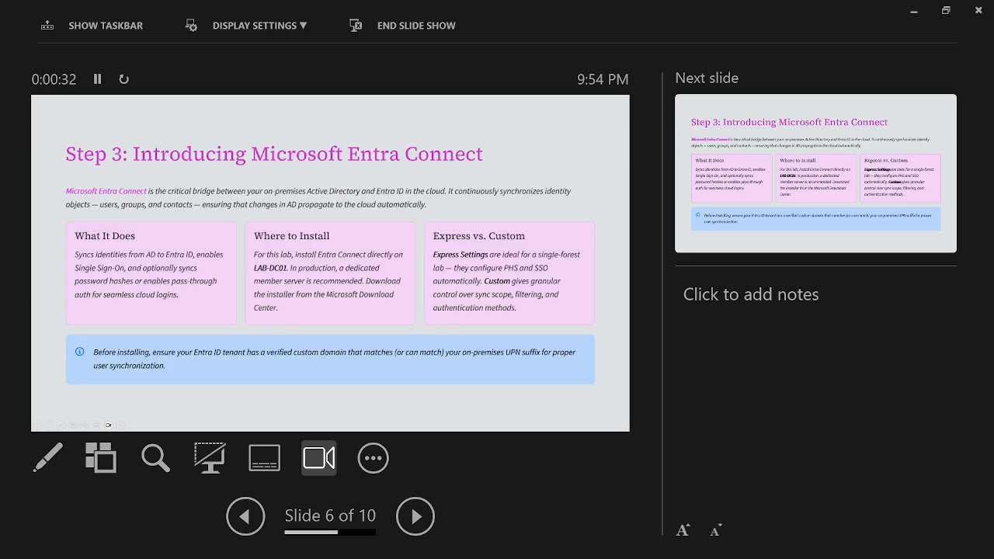
key(Left)
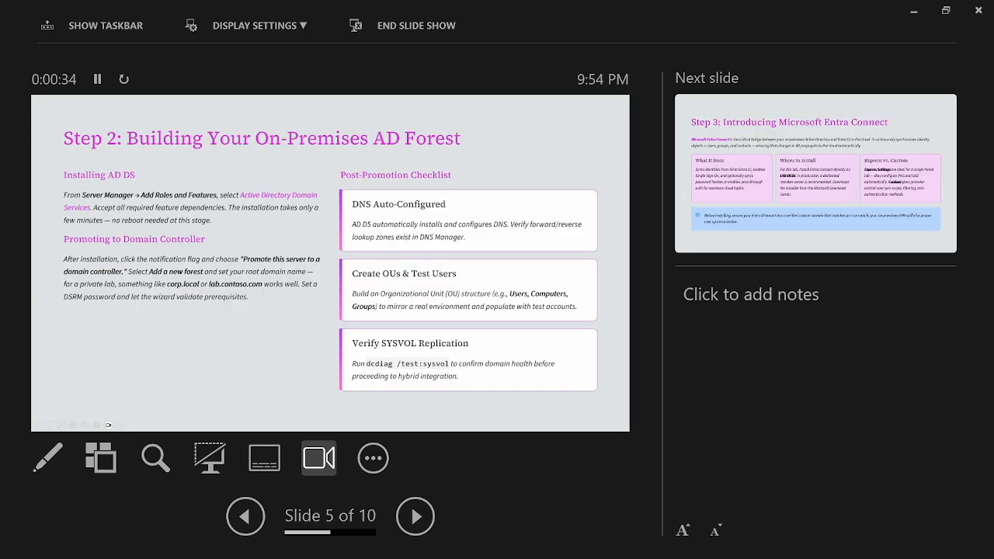